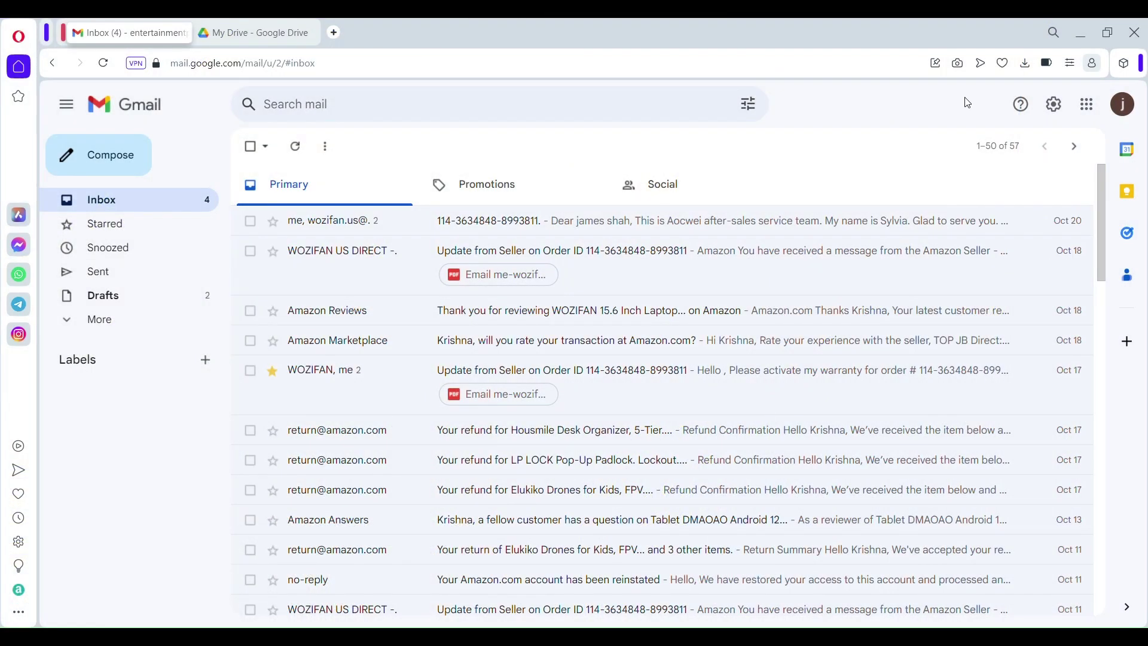
Step: Open the quick settings and set the inbox type to Unread first, reviewing the resulting message sections
{"action": "key", "text": "ctrl+plus"}
{"action": "key", "text": "ctrl+plus"}
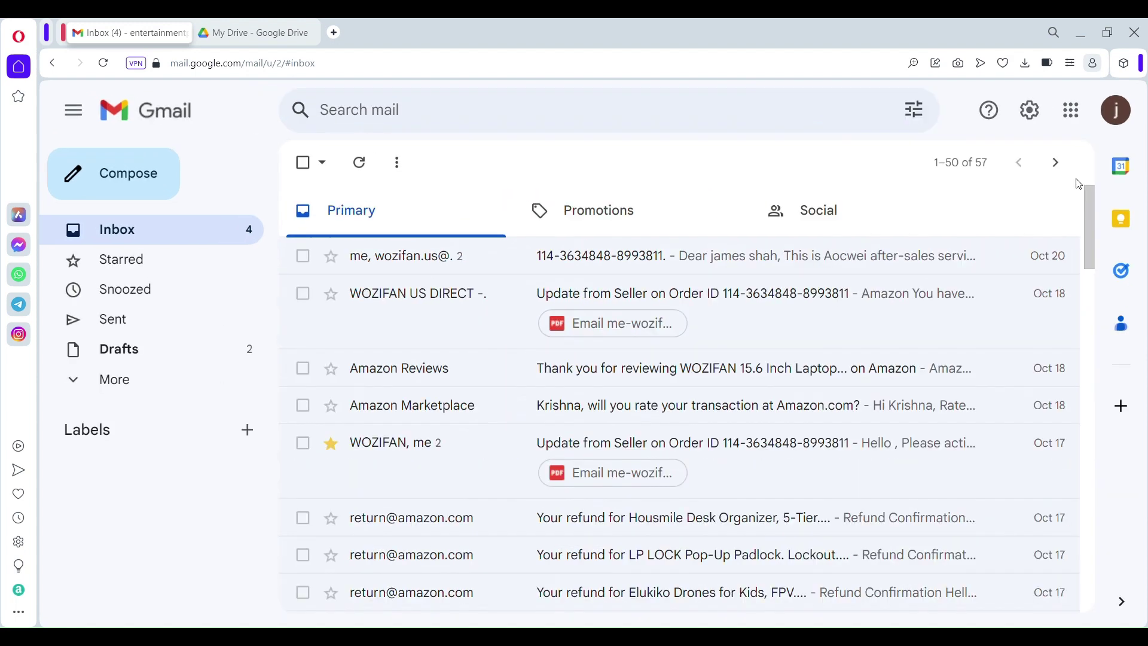
{"action": "left_click", "coordinate": [1030, 110]}
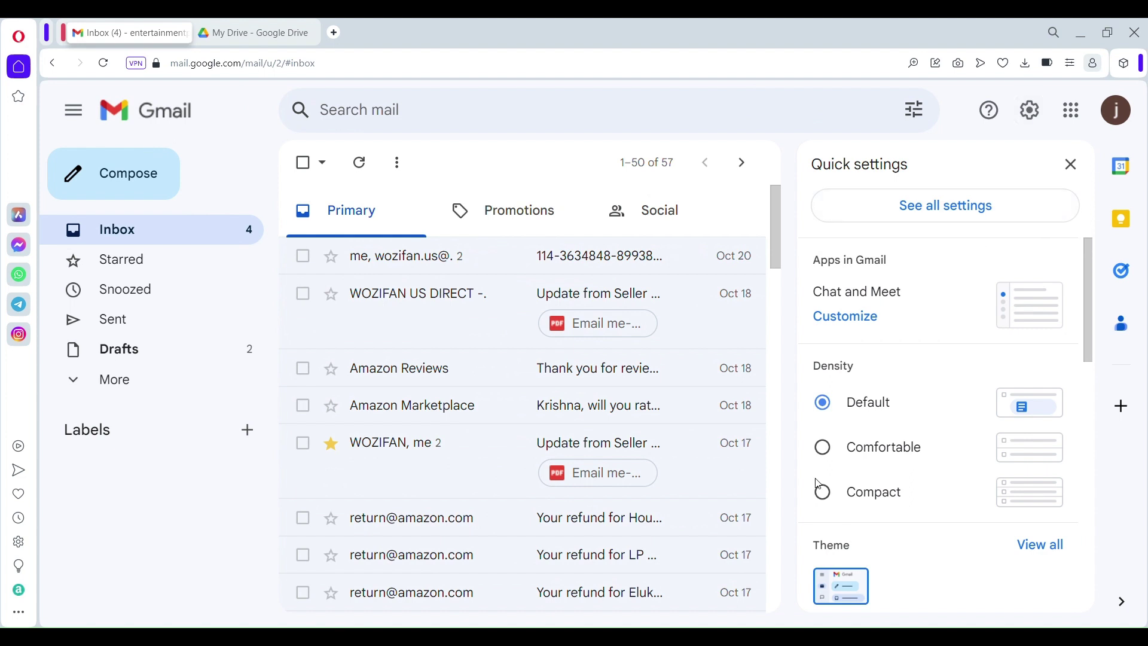
{"action": "scroll", "coordinate": [831, 502], "scroll_direction": "down", "scroll_amount": 3}
{"action": "scroll", "coordinate": [832, 503], "scroll_direction": "down", "scroll_amount": 1}
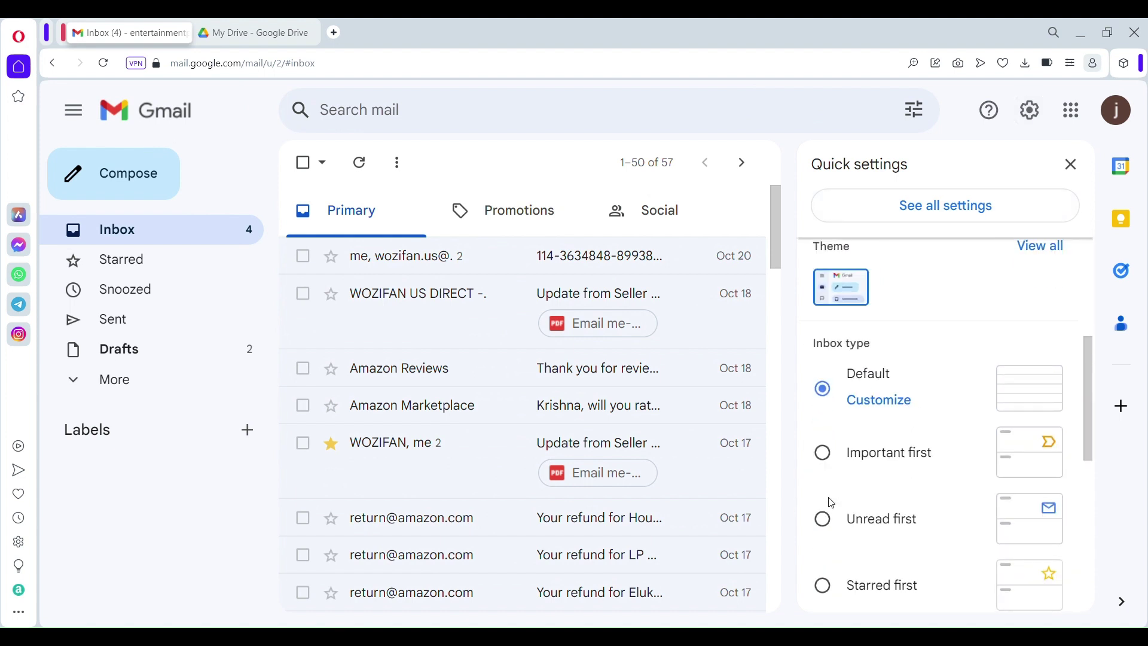
{"action": "scroll", "coordinate": [831, 503], "scroll_direction": "down", "scroll_amount": 7}
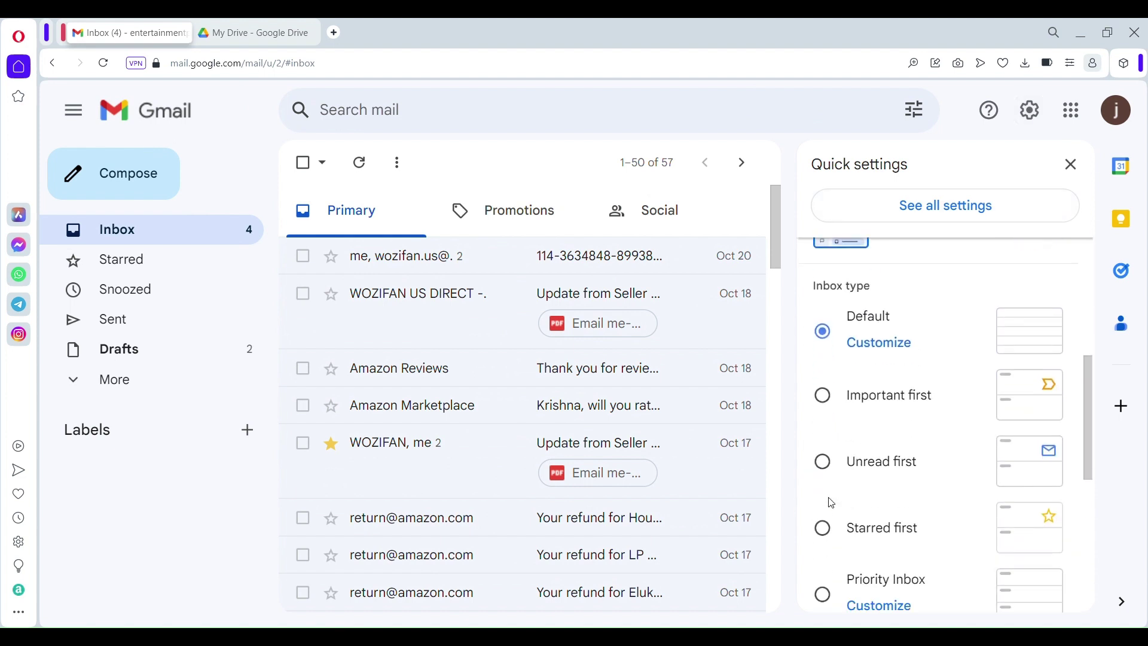
{"action": "scroll", "coordinate": [833, 505], "scroll_direction": "down", "scroll_amount": 2}
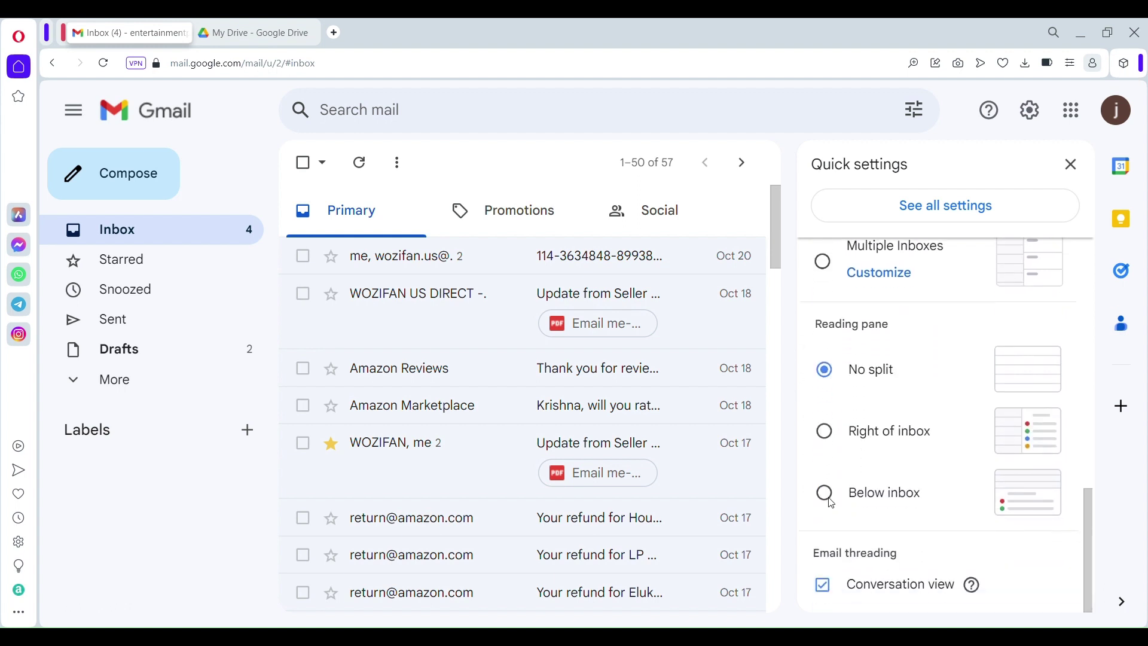
{"action": "scroll", "coordinate": [833, 504], "scroll_direction": "up", "scroll_amount": 8}
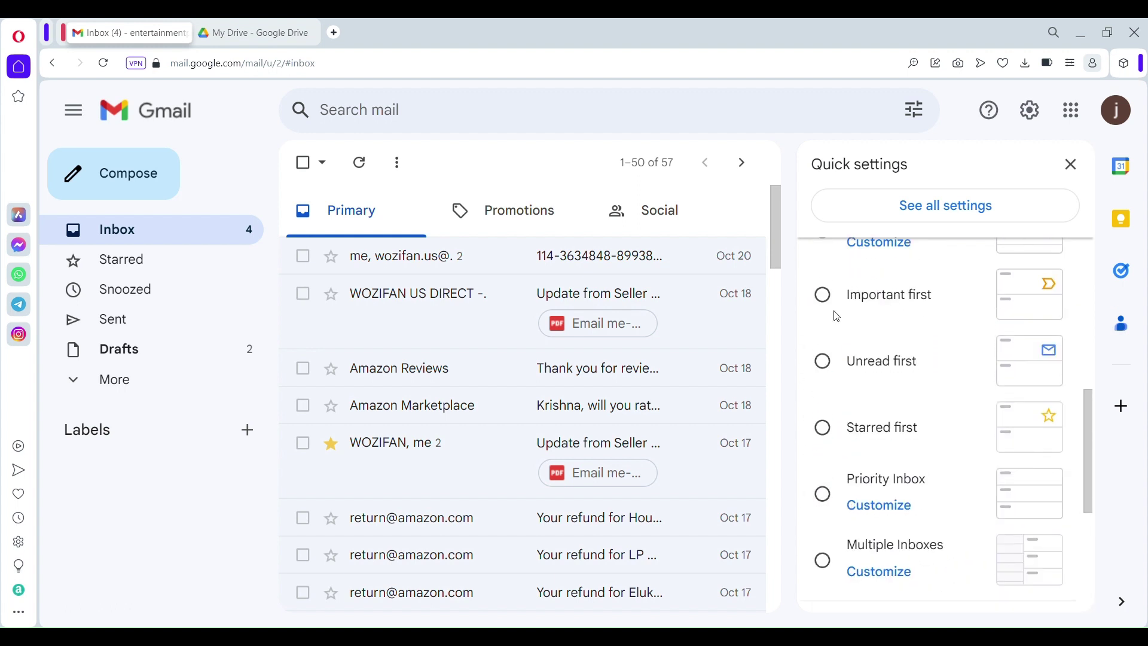
{"action": "left_click", "coordinate": [824, 362]}
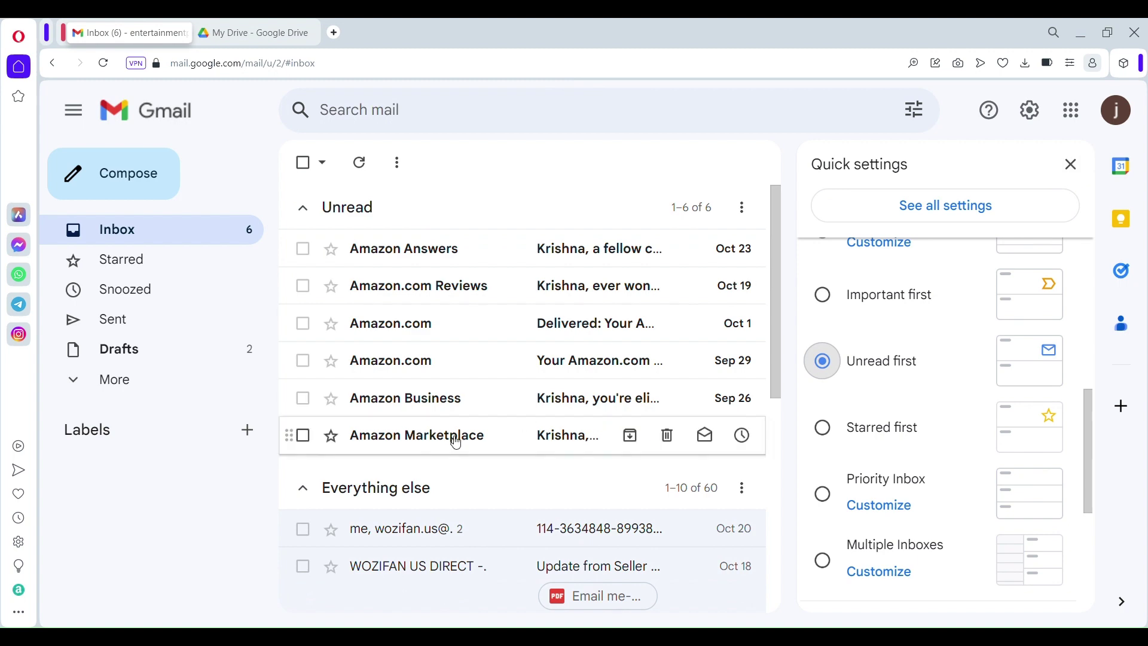
{"action": "scroll", "coordinate": [501, 370], "scroll_direction": "down", "scroll_amount": 3}
{"action": "scroll", "coordinate": [501, 370], "scroll_direction": "down", "scroll_amount": 4}
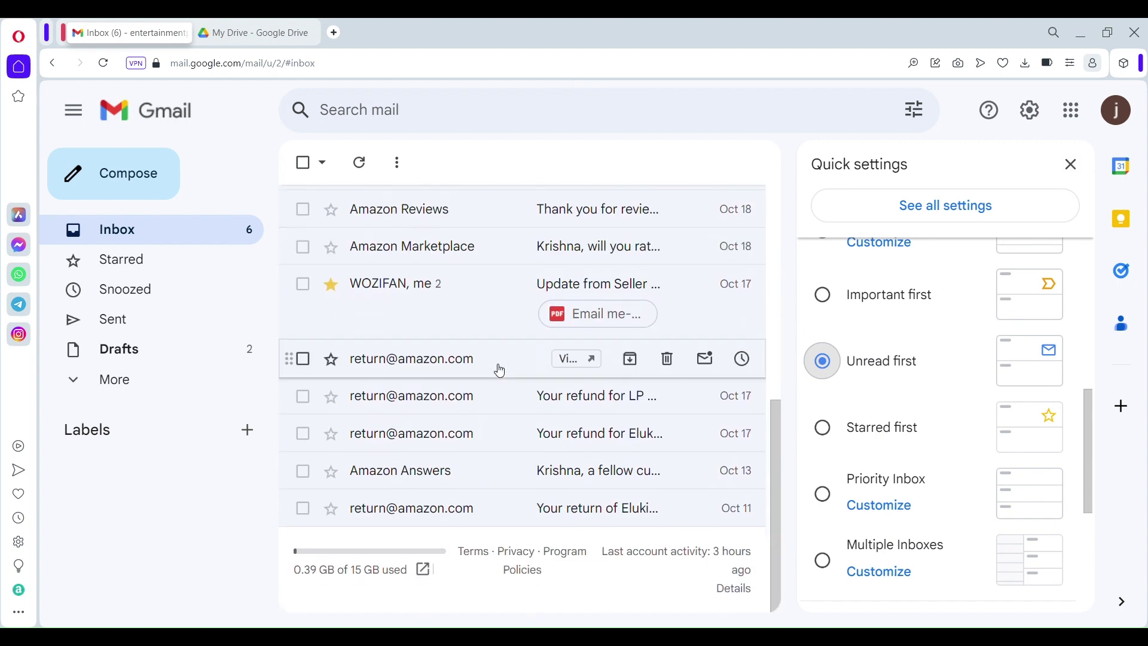
{"action": "scroll", "coordinate": [501, 370], "scroll_direction": "up", "scroll_amount": 8}
{"action": "scroll", "coordinate": [501, 370], "scroll_direction": "down", "scroll_amount": 8}
Step: Try the Important first inbox type and switch the inbox to Starred first
{"action": "left_click", "coordinate": [828, 304]}
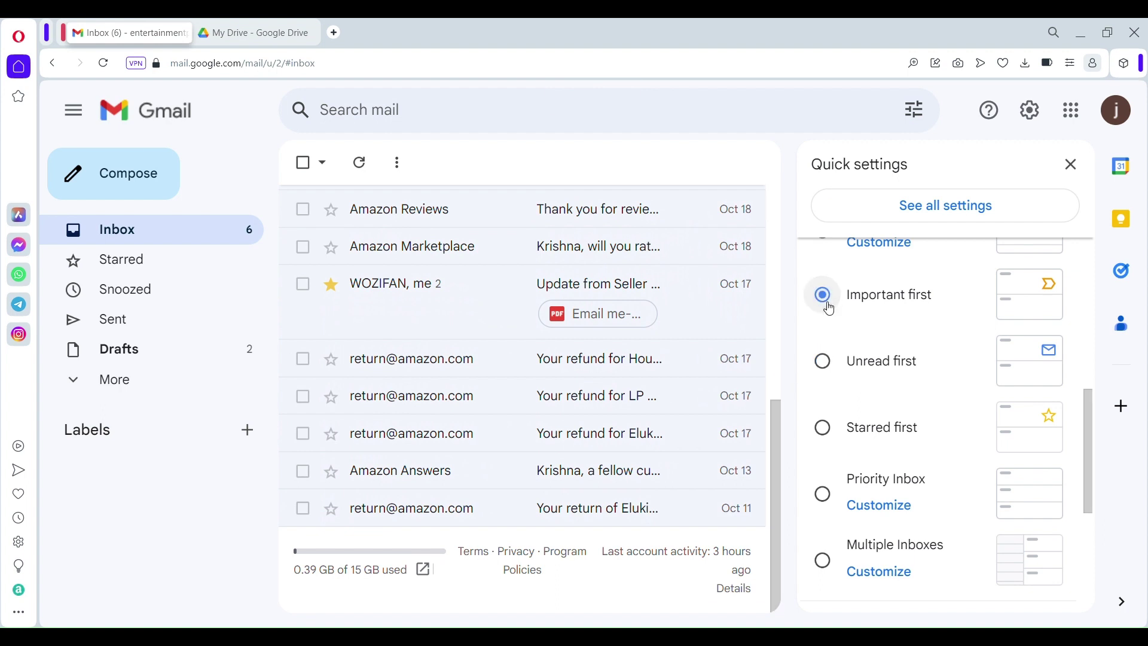
{"action": "left_click", "coordinate": [837, 435]}
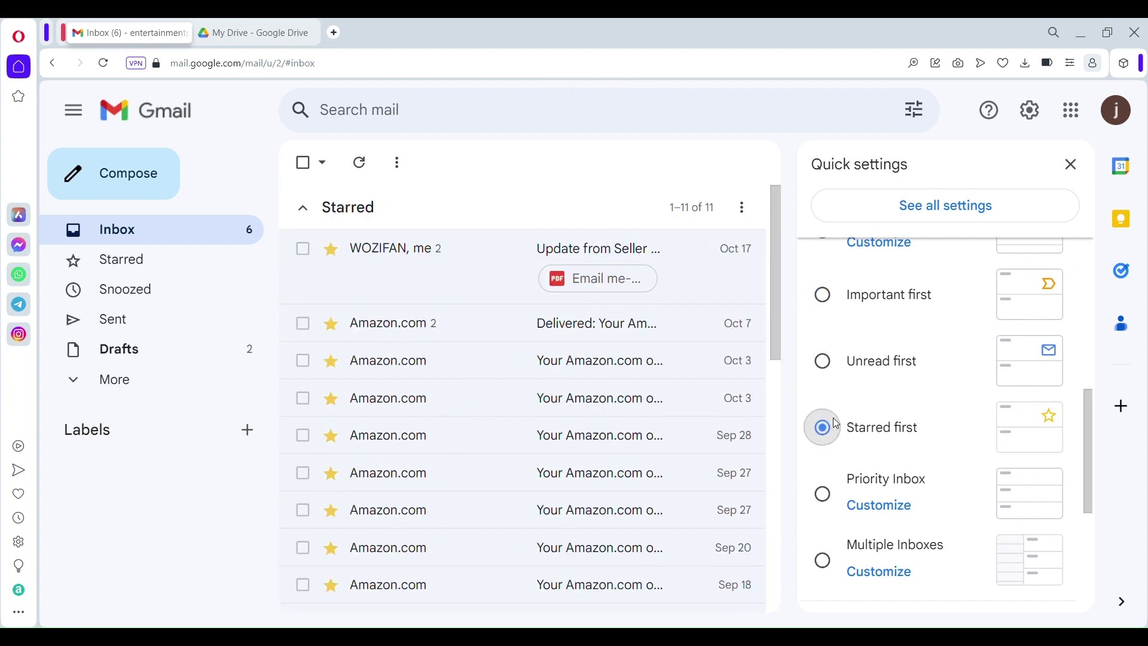
{"action": "left_click", "coordinate": [536, 108]}
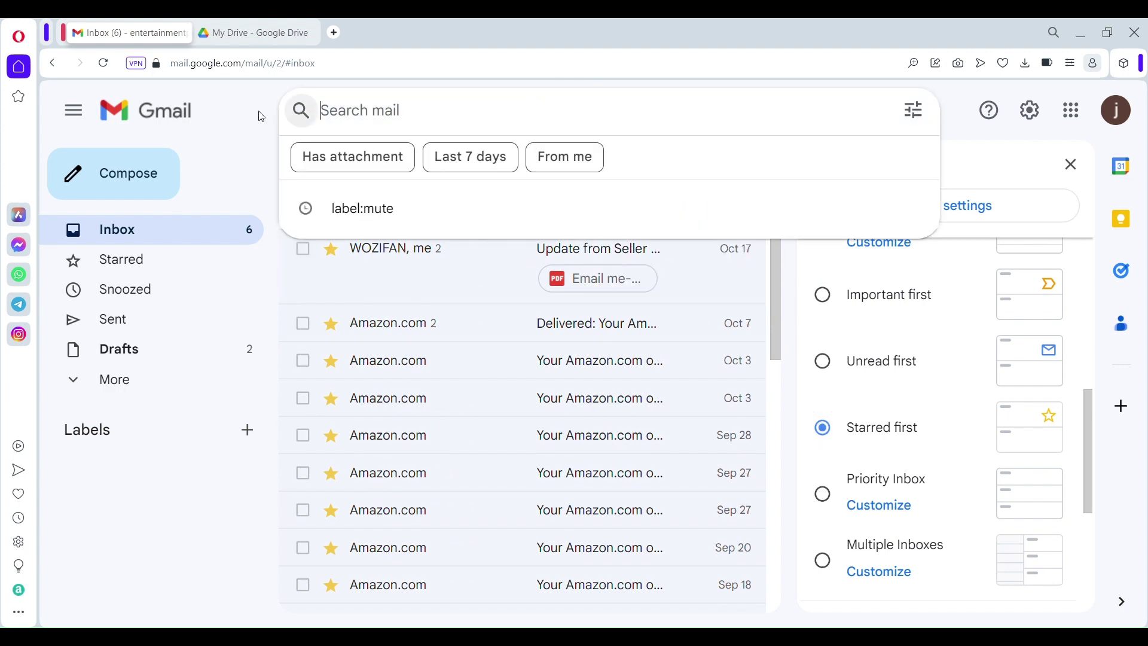
{"action": "left_click", "coordinate": [241, 110]}
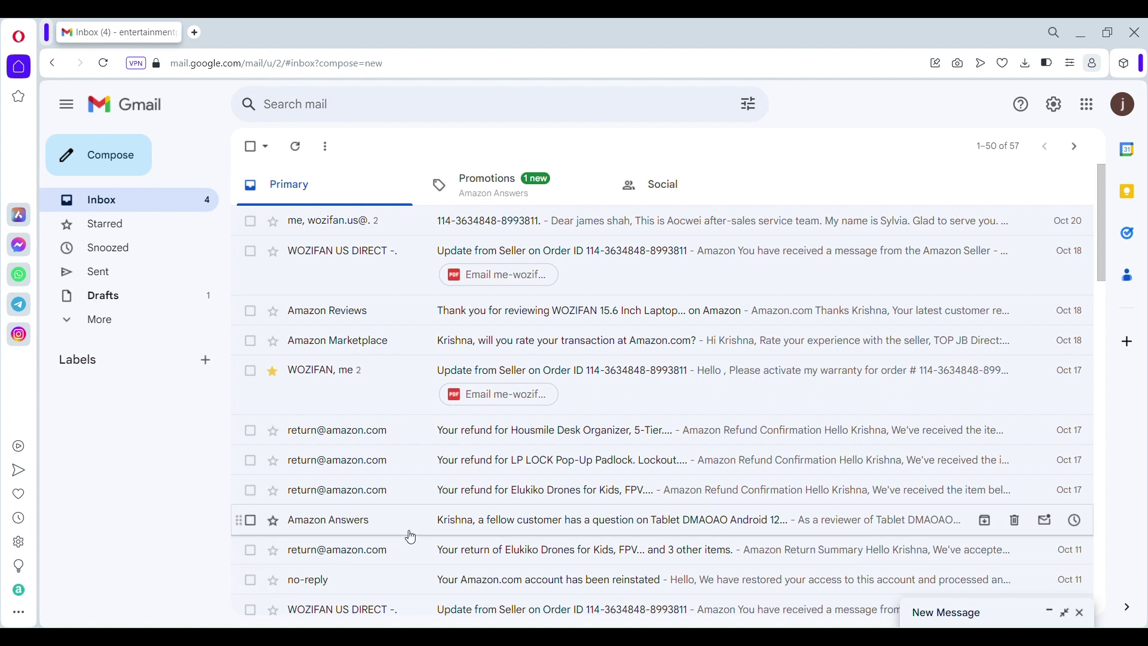
Step: Snooze the newest conversation in the Primary inbox until Oct 29, 2023 at 8:00 AM
{"action": "scroll", "coordinate": [411, 538], "scroll_direction": "down", "scroll_amount": 2}
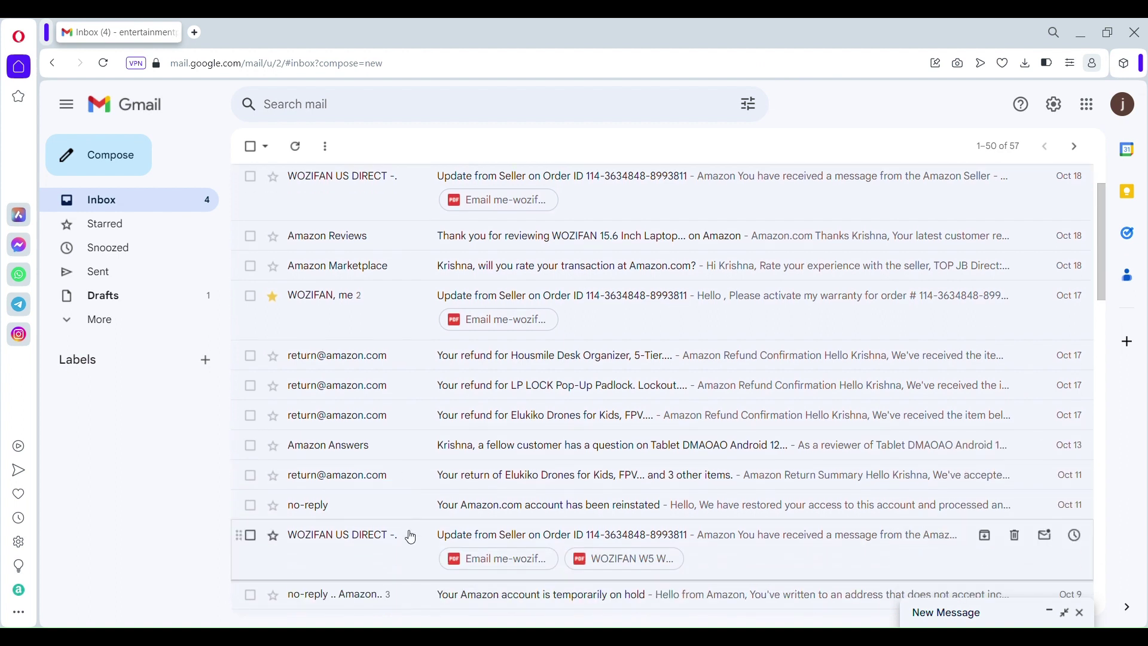
{"action": "scroll", "coordinate": [411, 538], "scroll_direction": "up", "scroll_amount": 2}
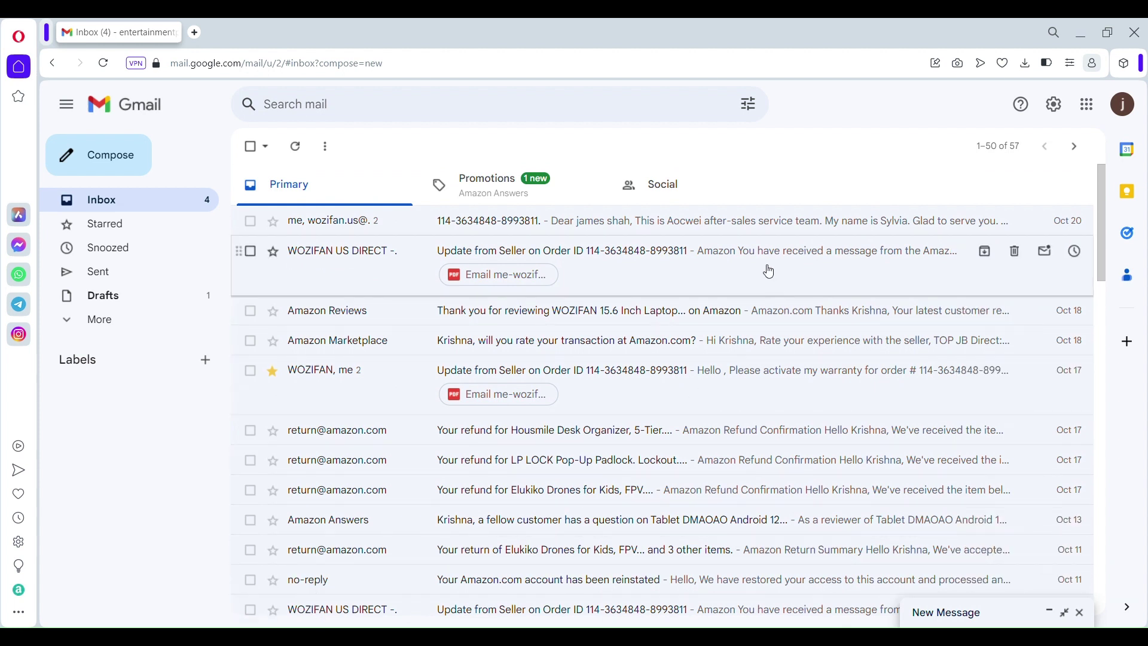
{"action": "scroll", "coordinate": [759, 216], "scroll_direction": "up", "scroll_amount": 3}
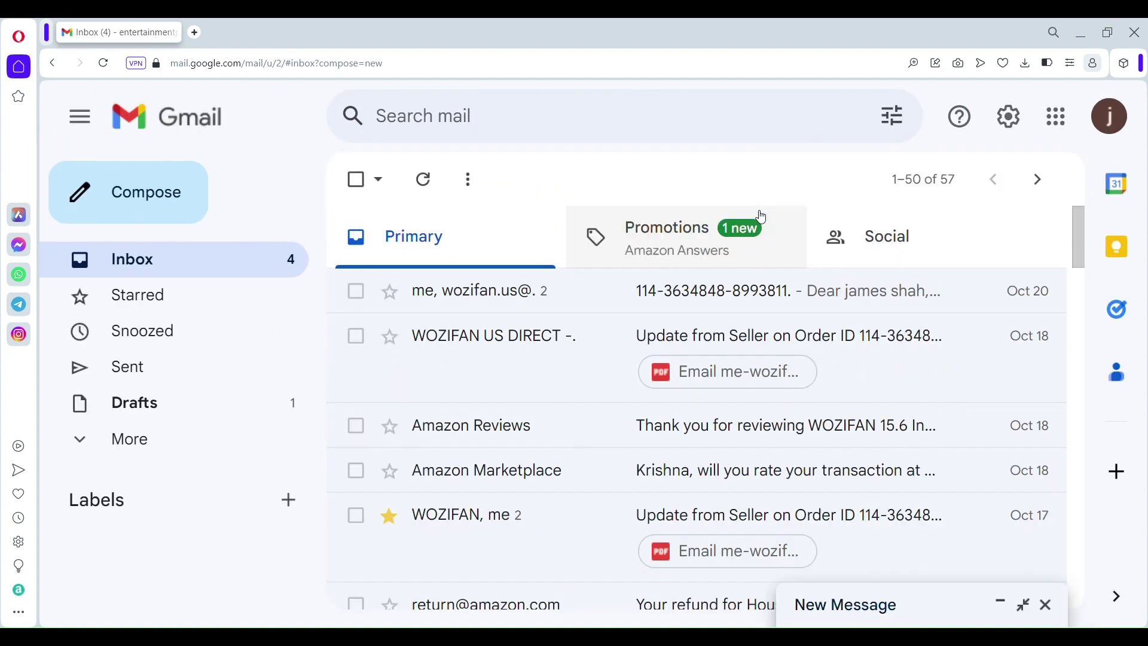
{"action": "scroll", "coordinate": [762, 216], "scroll_direction": "down", "scroll_amount": 2}
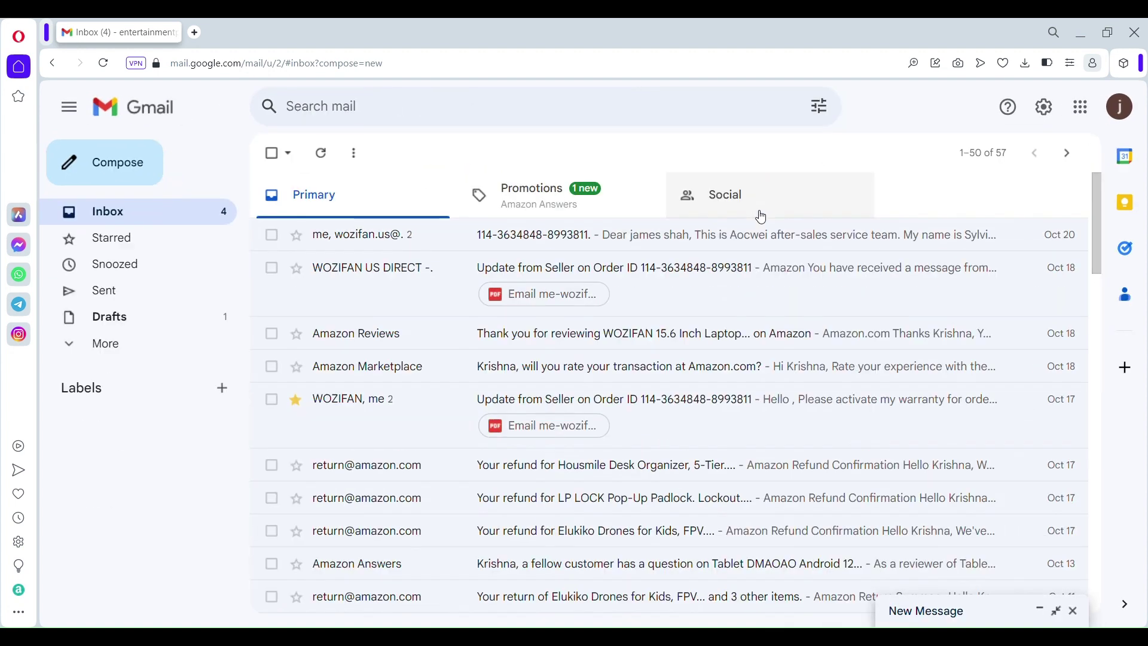
{"action": "right_click", "coordinate": [584, 253]}
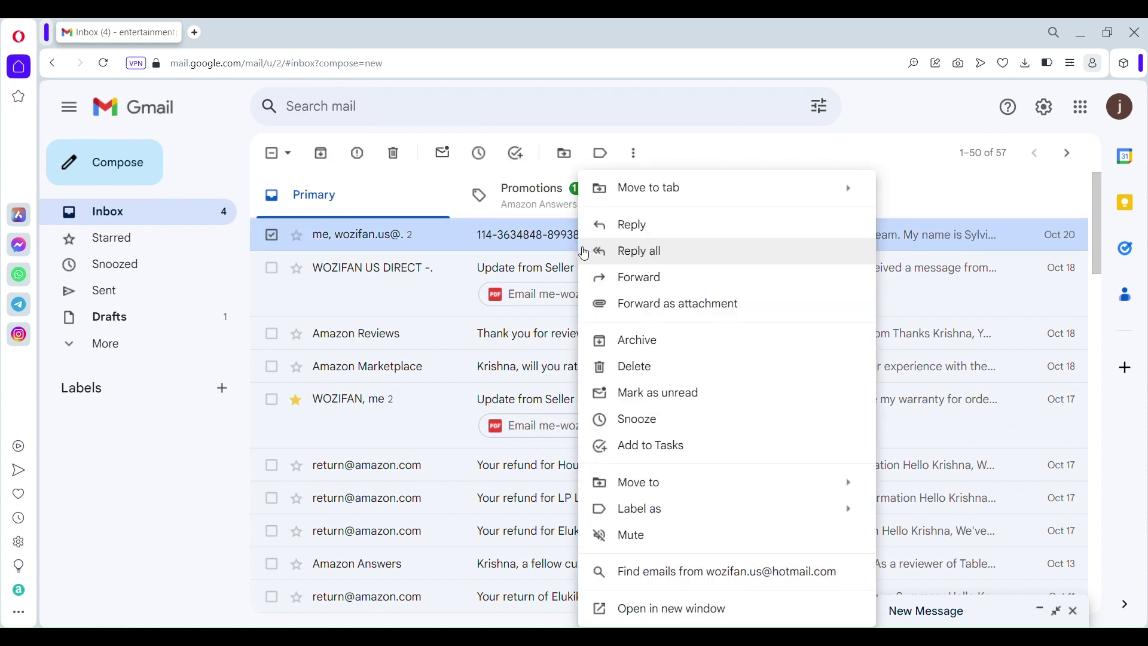
{"action": "left_click", "coordinate": [679, 422]}
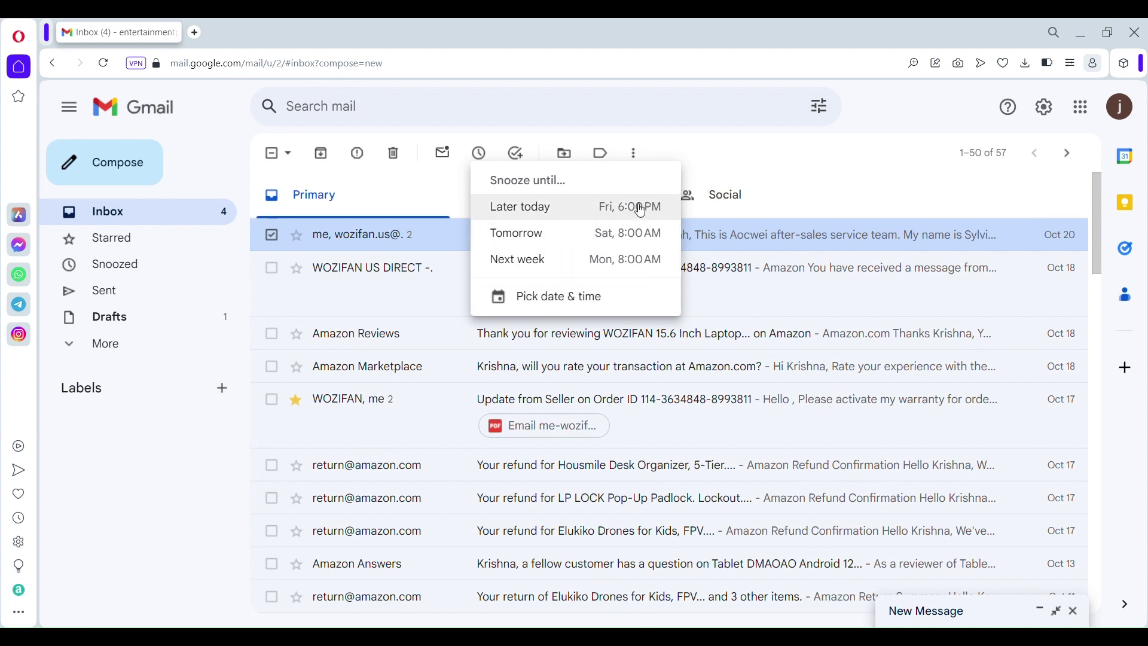
{"action": "left_click", "coordinate": [584, 299]}
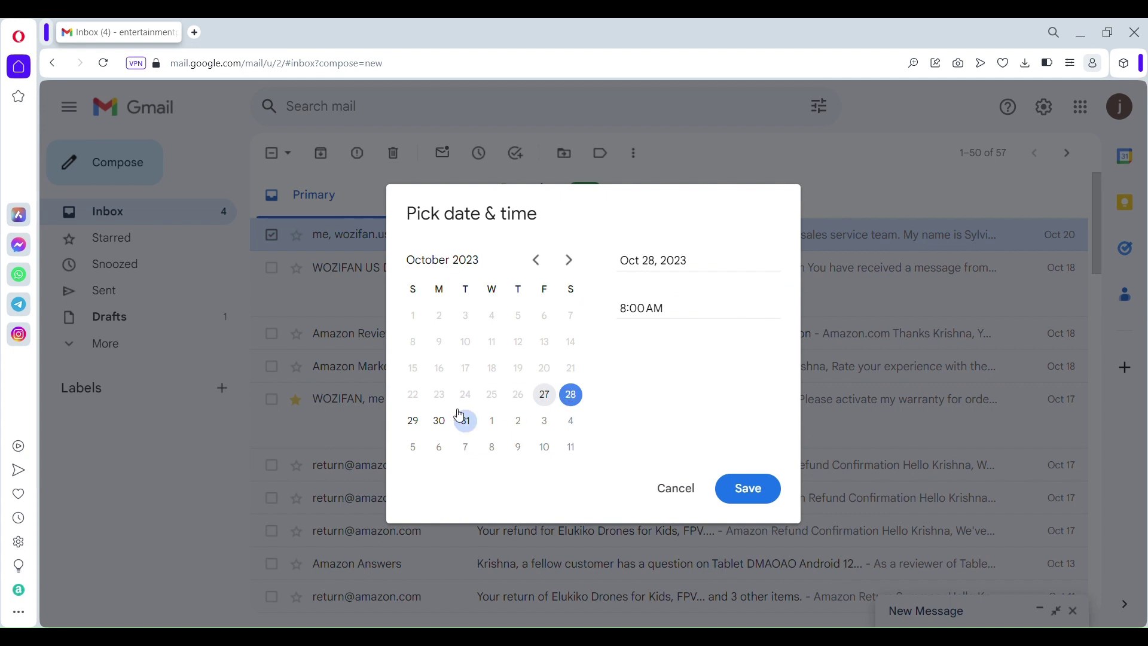
{"action": "left_click", "coordinate": [425, 419]}
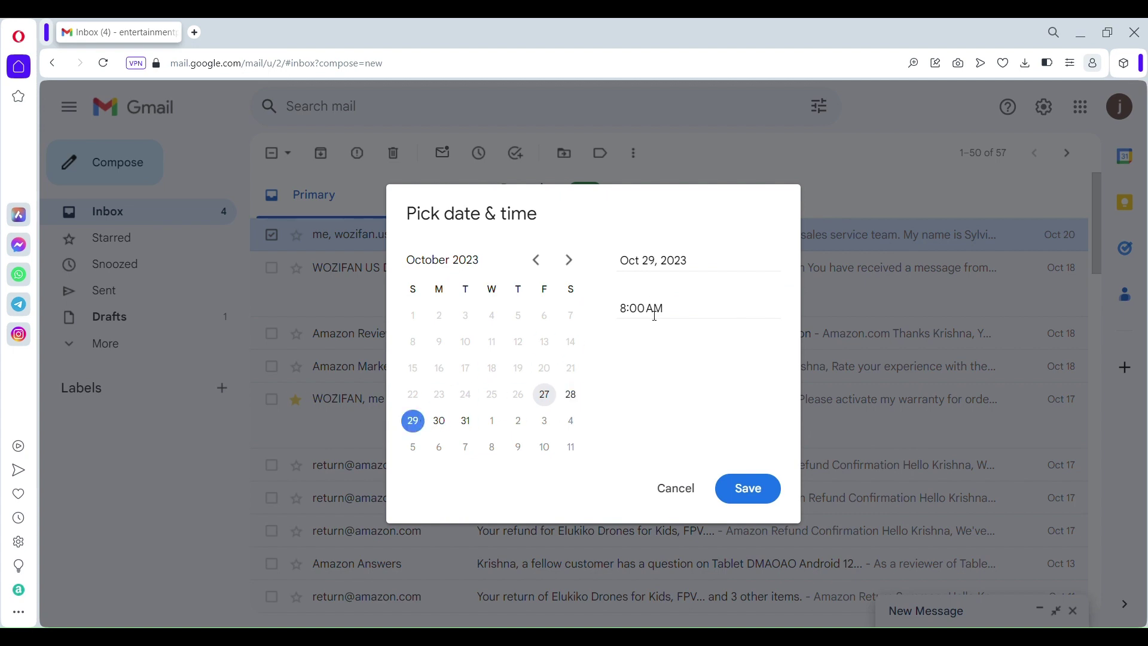
{"action": "key", "text": "Return"}
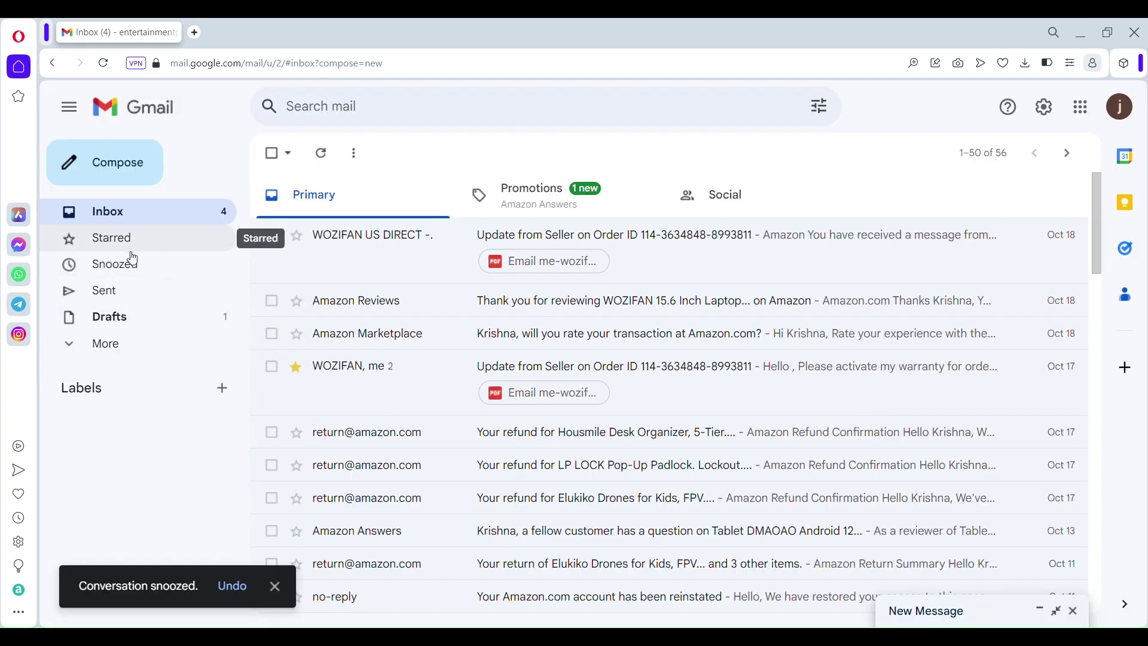
Step: Unsnooze the conversation in the Snoozed folder and return to the inbox
{"action": "left_click", "coordinate": [143, 266]}
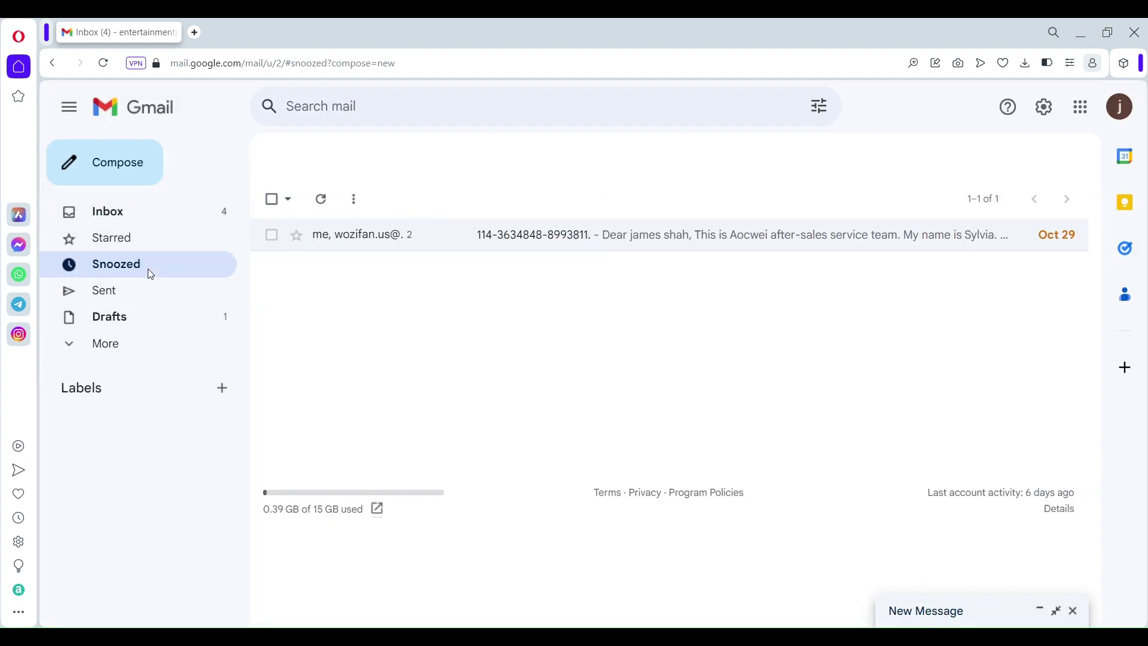
{"action": "right_click", "coordinate": [549, 245]}
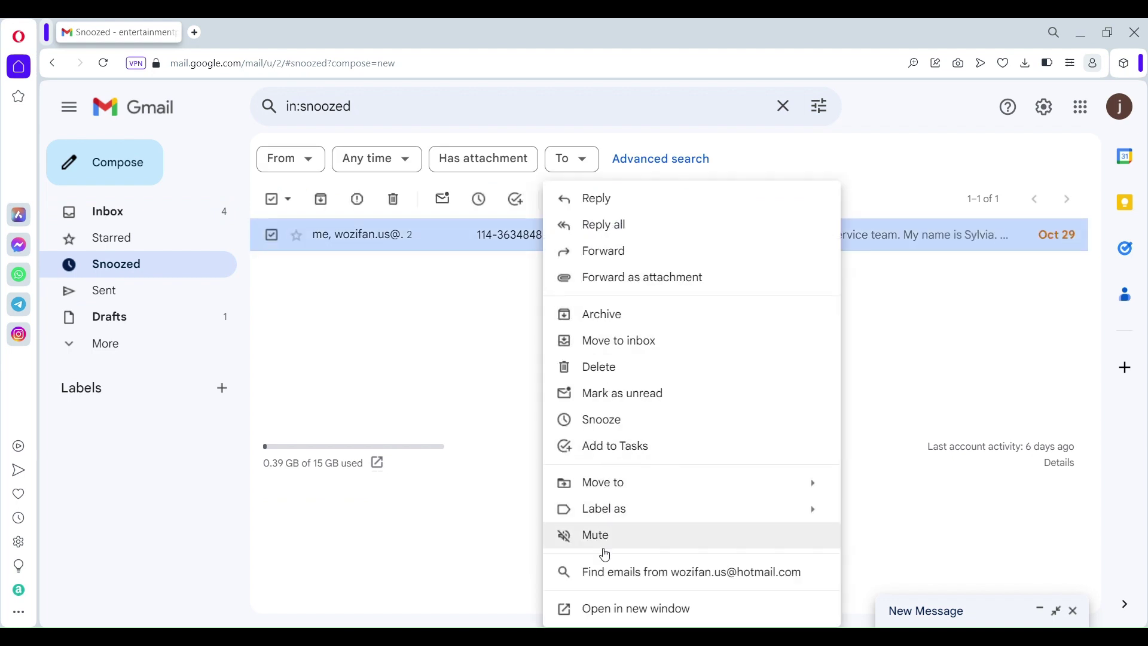
{"action": "left_click", "coordinate": [651, 429]}
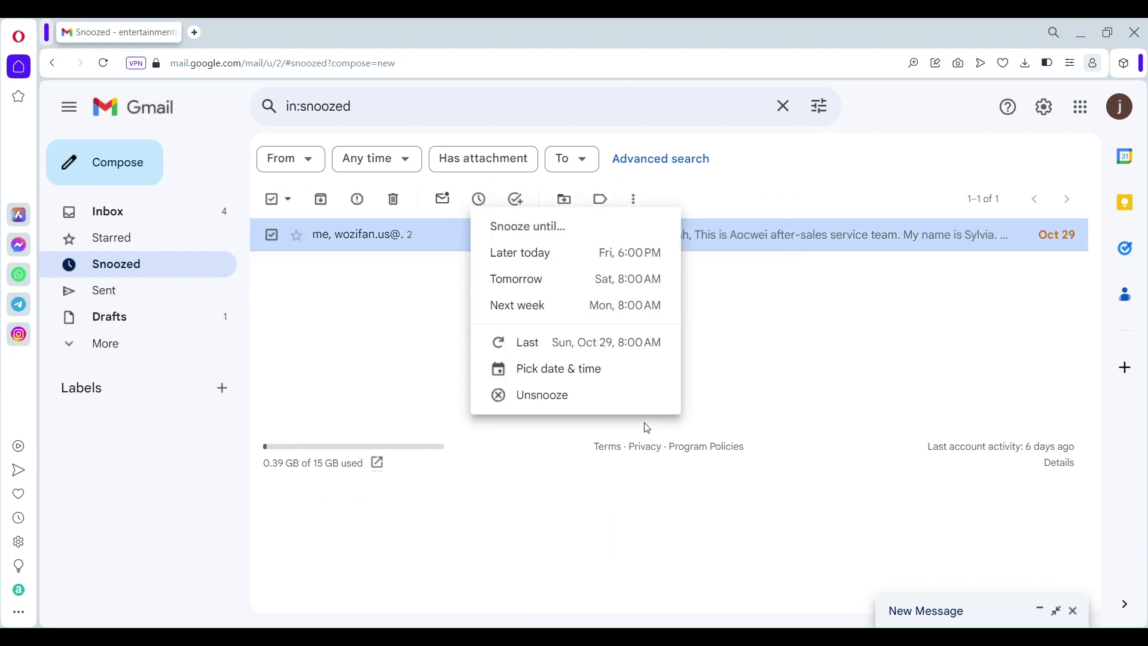
{"action": "left_click", "coordinate": [590, 396]}
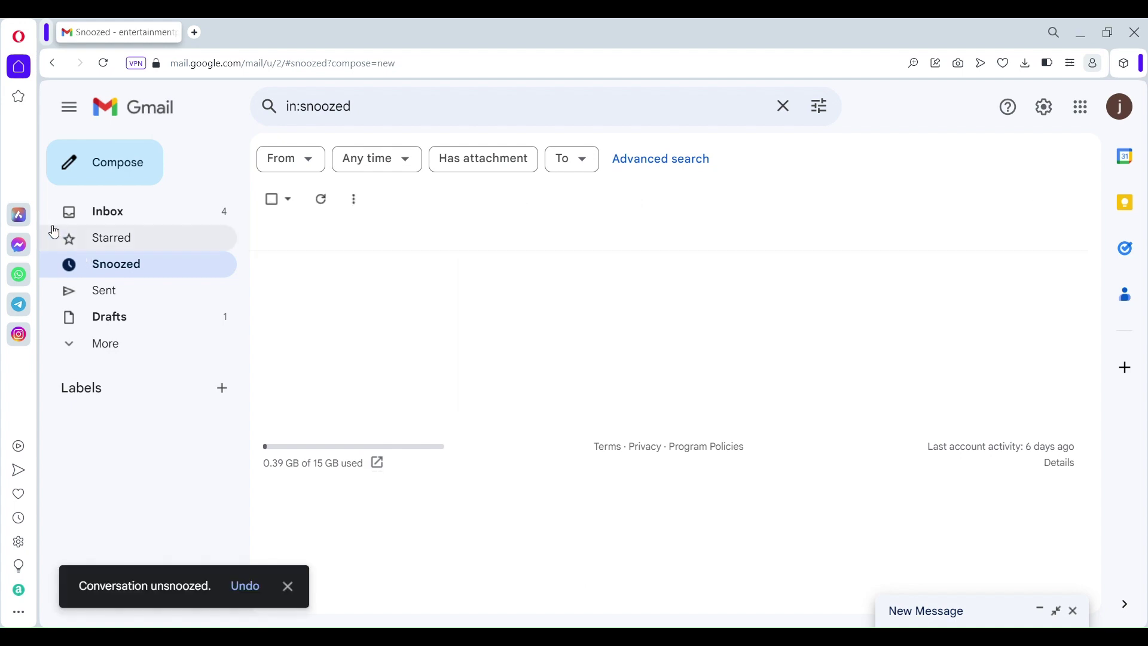
{"action": "left_click", "coordinate": [111, 214]}
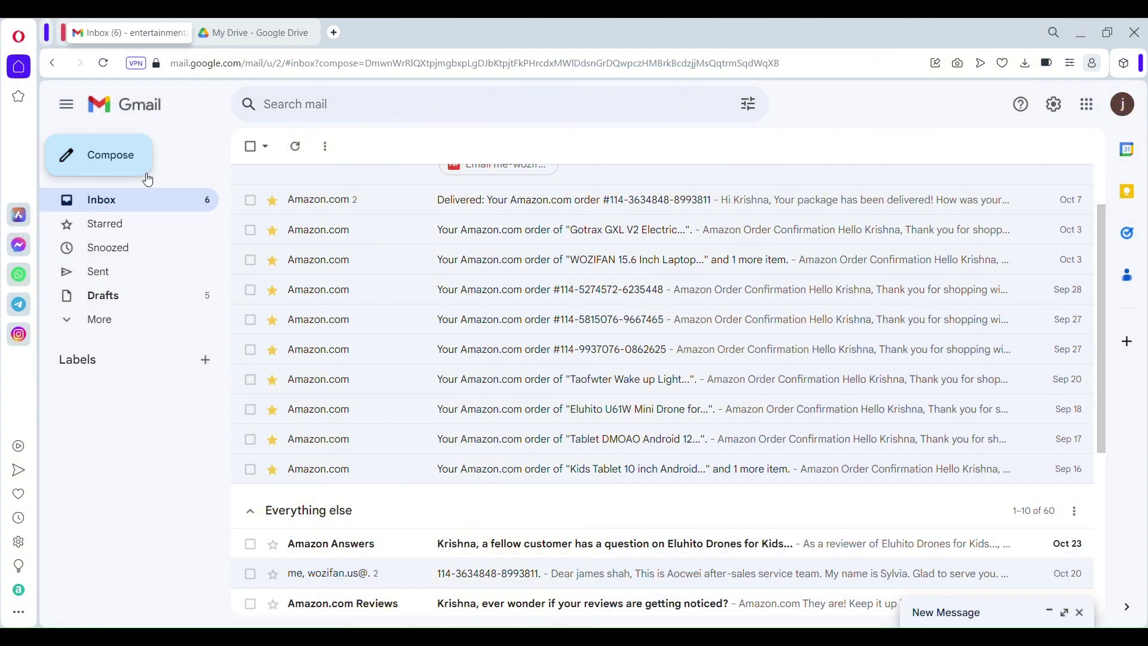
Step: Start a new email with the body text "Hi, please take a look at this."
{"action": "left_click", "coordinate": [121, 143]}
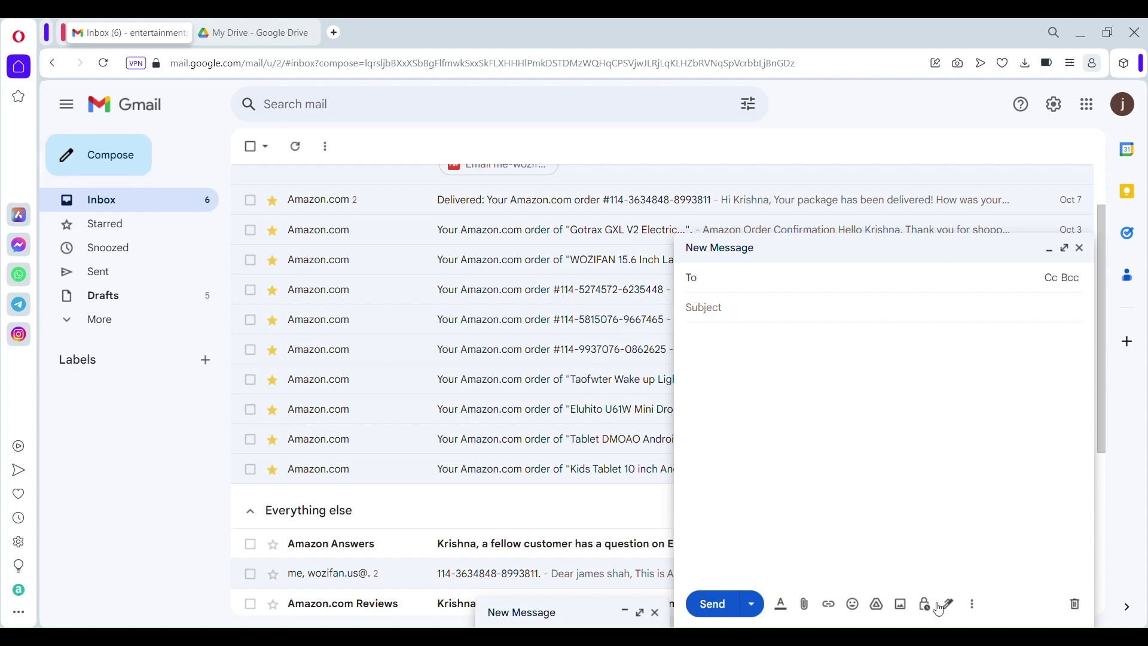
{"action": "left_click", "coordinate": [779, 384]}
{"action": "type", "text": "Hi, please take a look at this."}
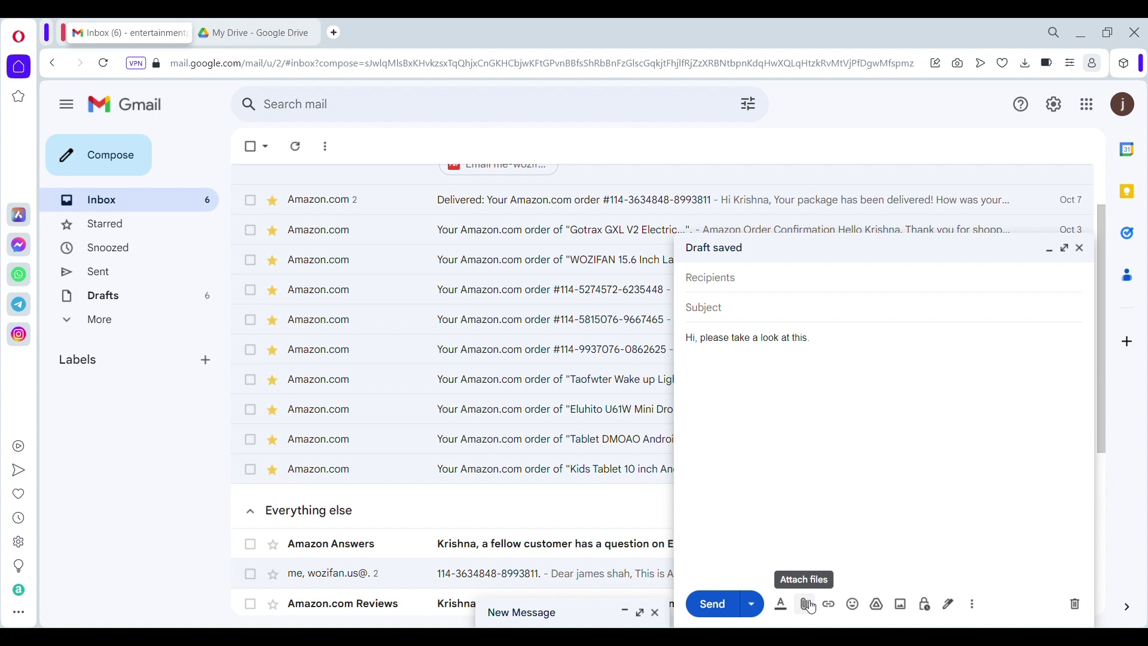
Step: Insert the test .JPEG file from My Drive into the email as a Drive link
{"action": "left_click", "coordinate": [877, 604]}
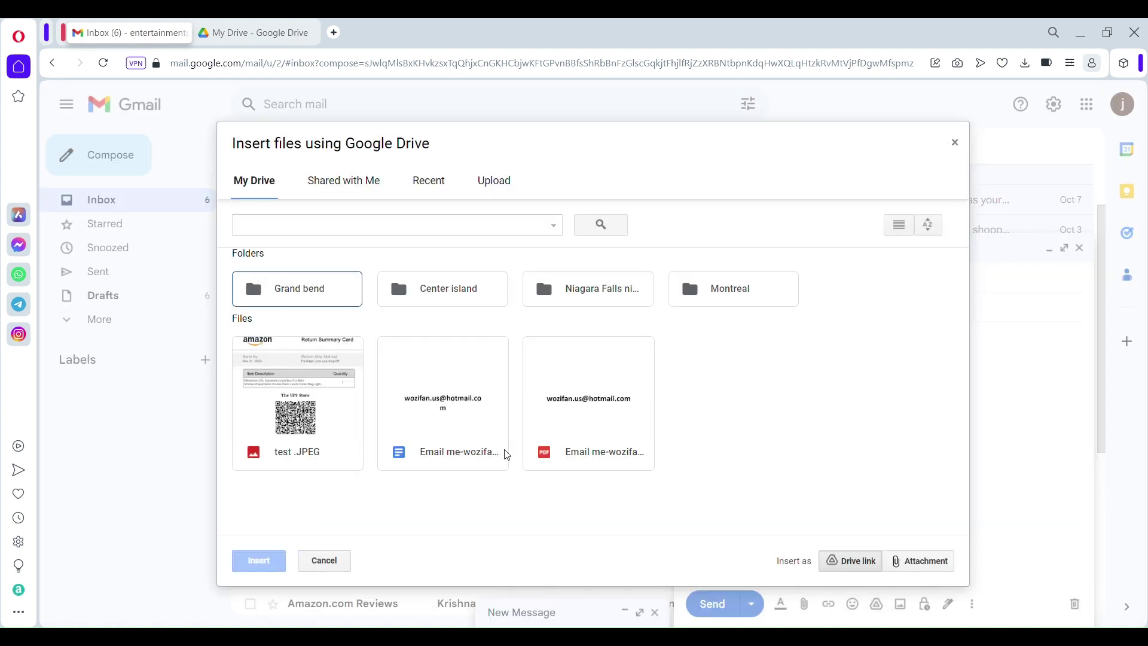
{"action": "left_click", "coordinate": [326, 419]}
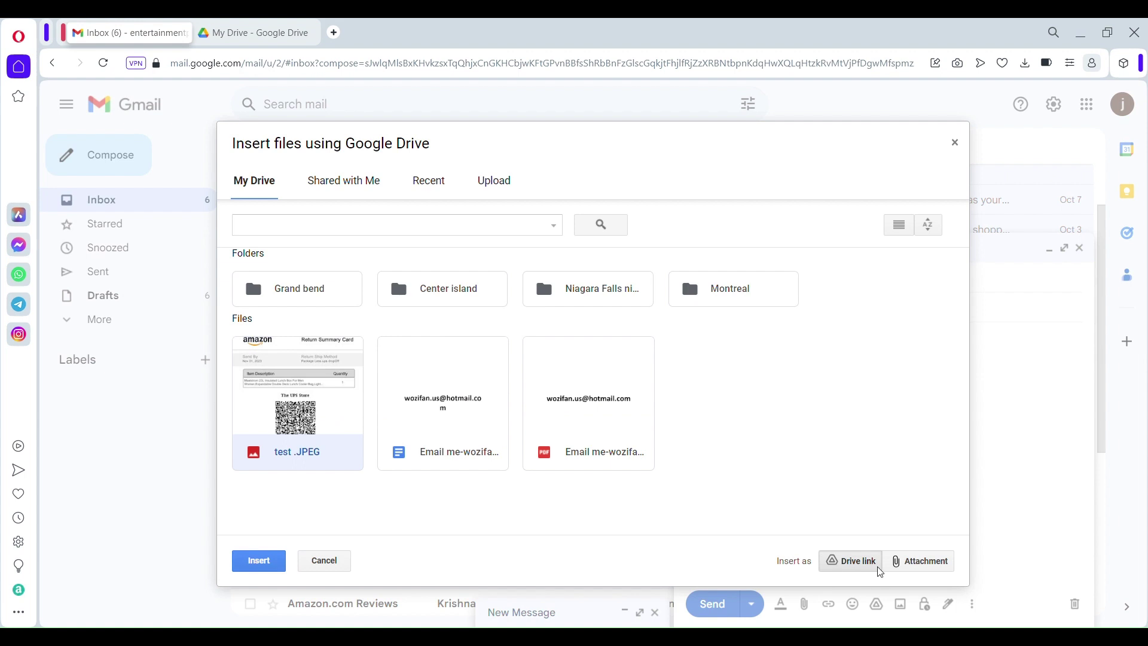
{"action": "left_click", "coordinate": [281, 569]}
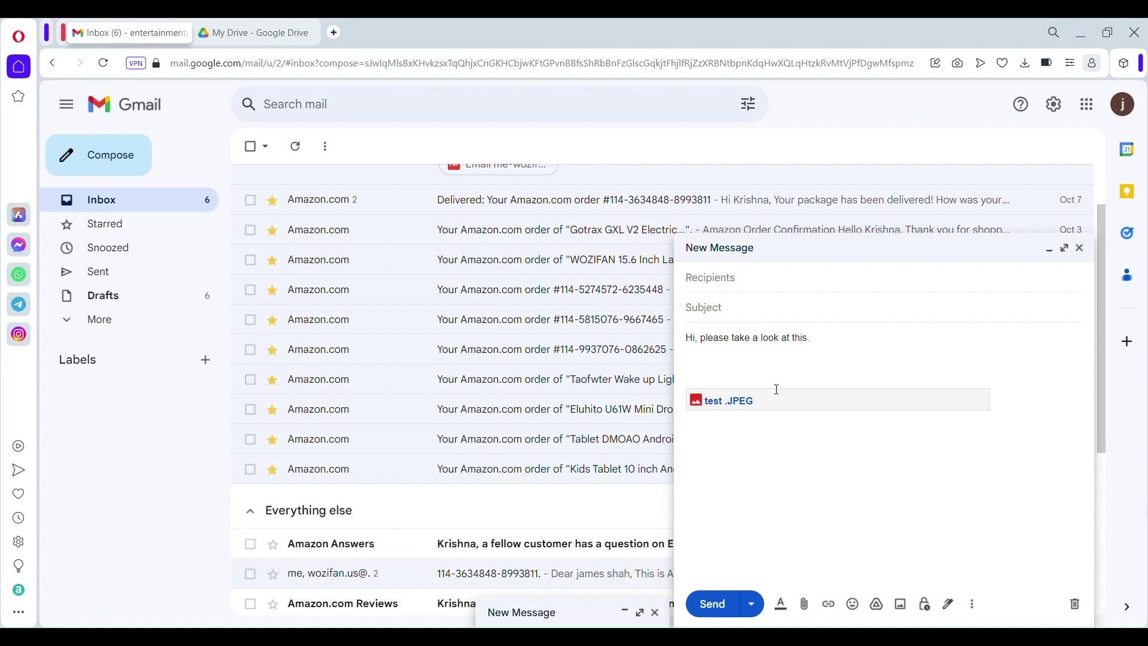
{"action": "left_click", "coordinate": [728, 245]}
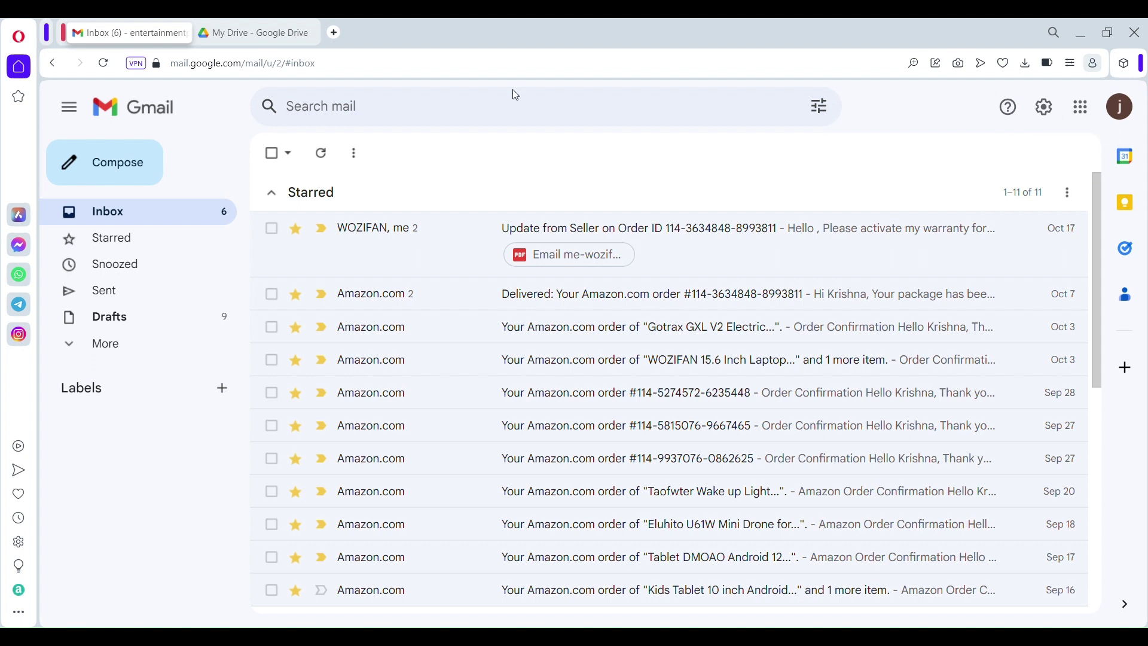
Step: Open the full Gmail settings and show the Advanced options
{"action": "left_click", "coordinate": [1054, 123]}
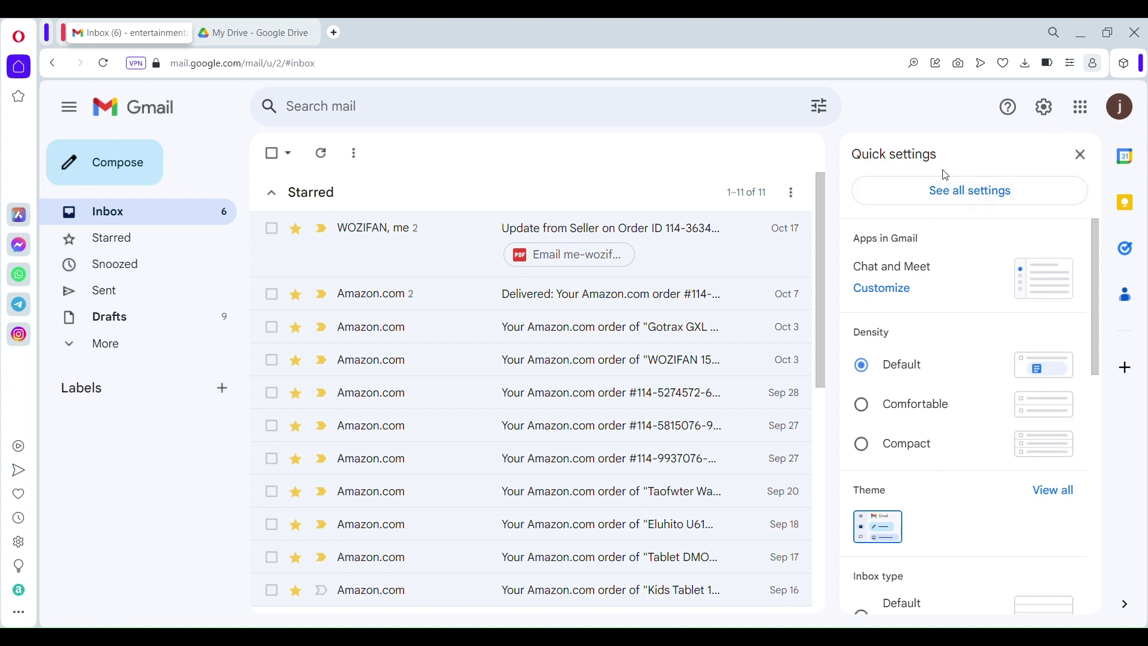
{"action": "left_click", "coordinate": [1006, 203]}
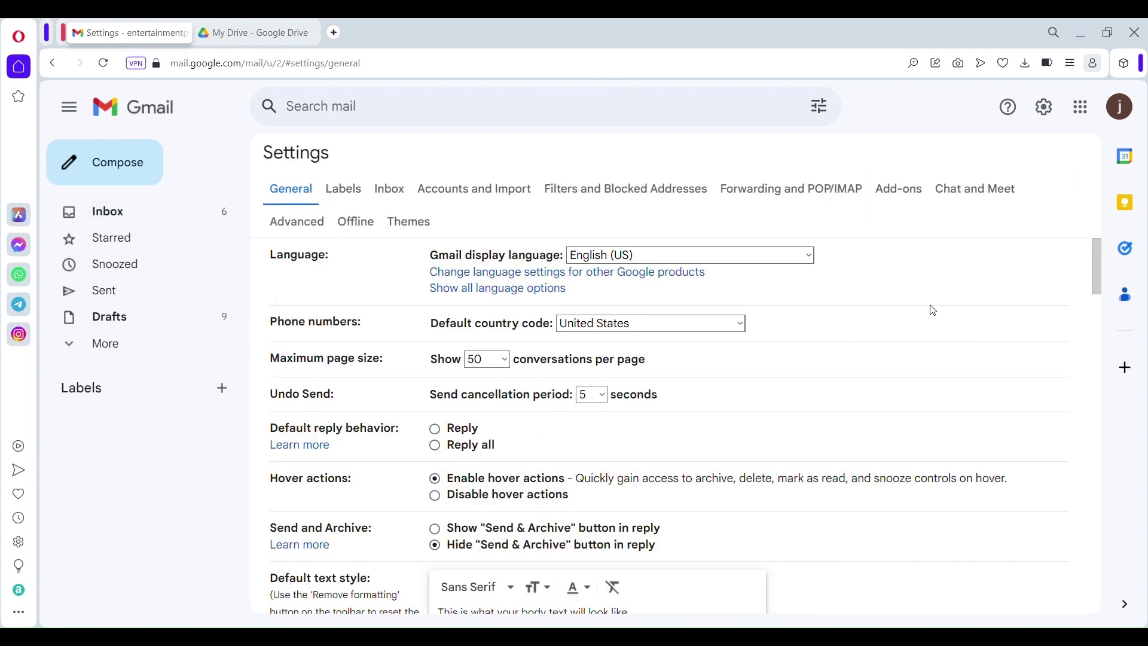
{"action": "left_click", "coordinate": [302, 225]}
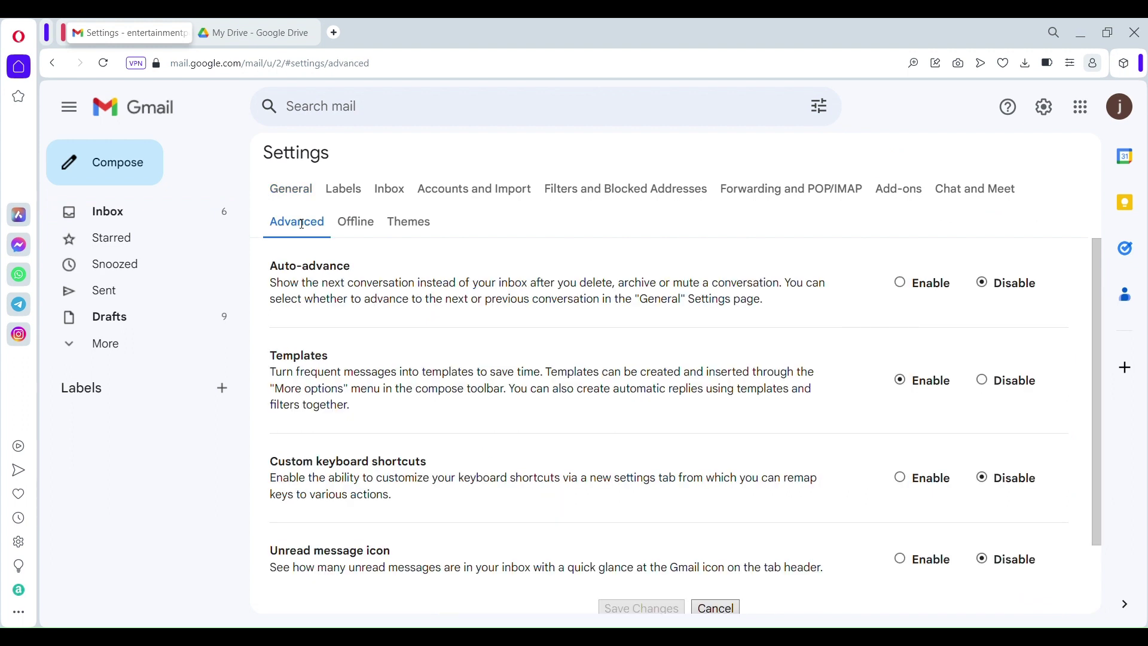
Step: Review the Advanced settings, make sure Templates is set to Enable, and leave the settings without saving
{"action": "scroll", "coordinate": [428, 303], "scroll_direction": "down", "scroll_amount": 2}
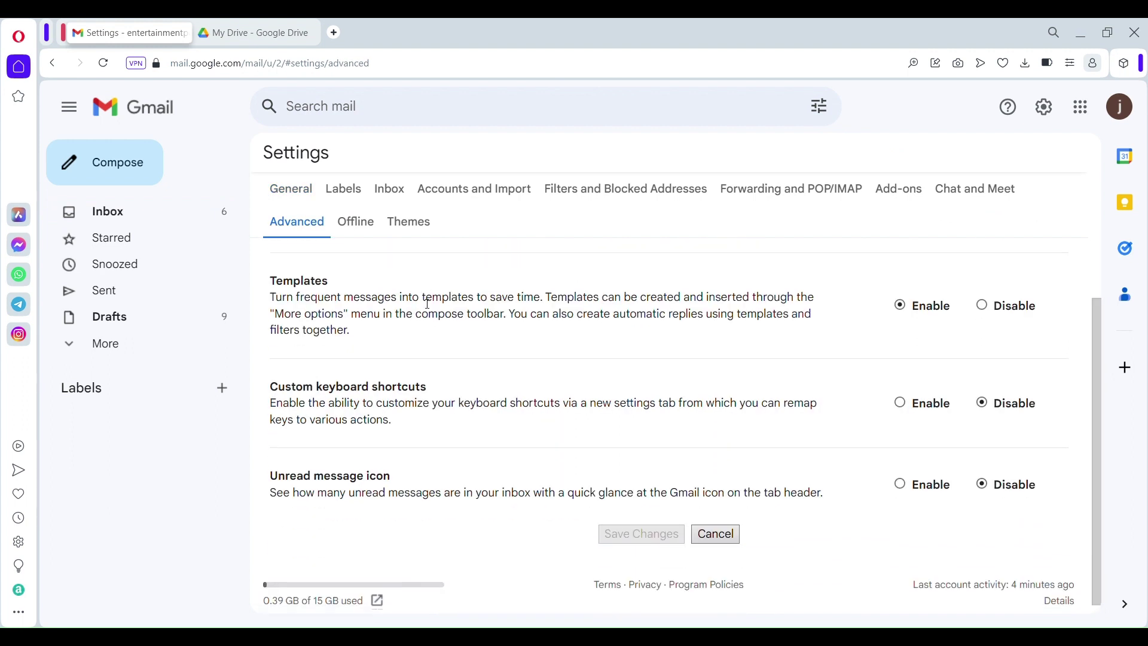
{"action": "scroll", "coordinate": [656, 315], "scroll_direction": "up", "scroll_amount": 2}
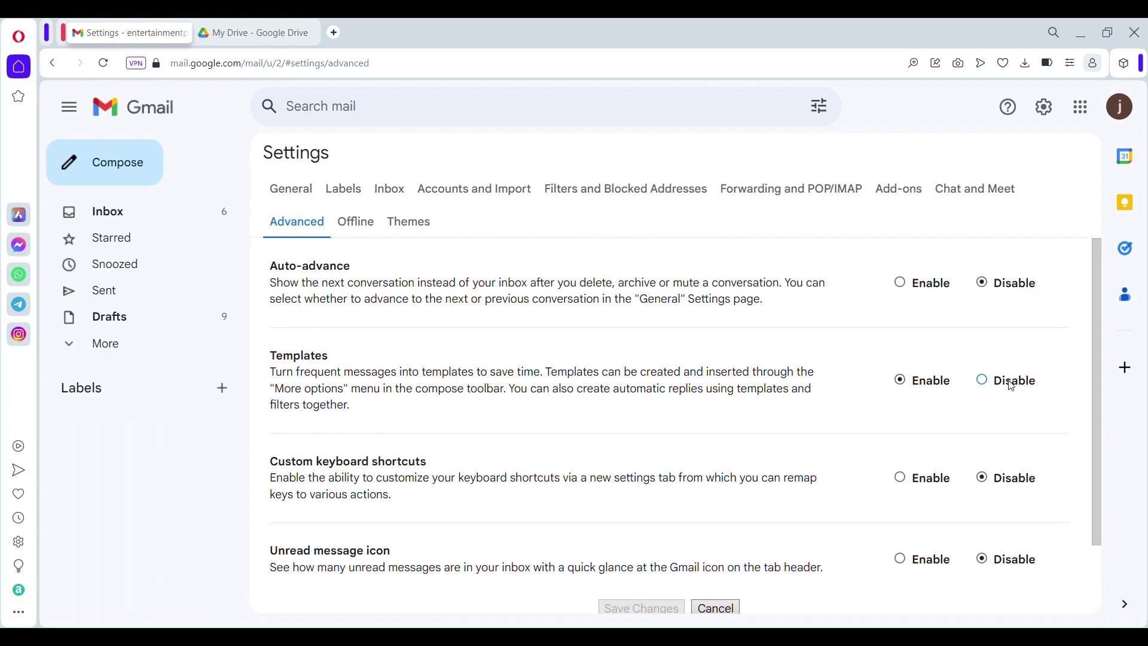
{"action": "left_click", "coordinate": [1007, 380]}
{"action": "left_click", "coordinate": [906, 382]}
{"action": "scroll", "coordinate": [568, 522], "scroll_direction": "down", "scroll_amount": 2}
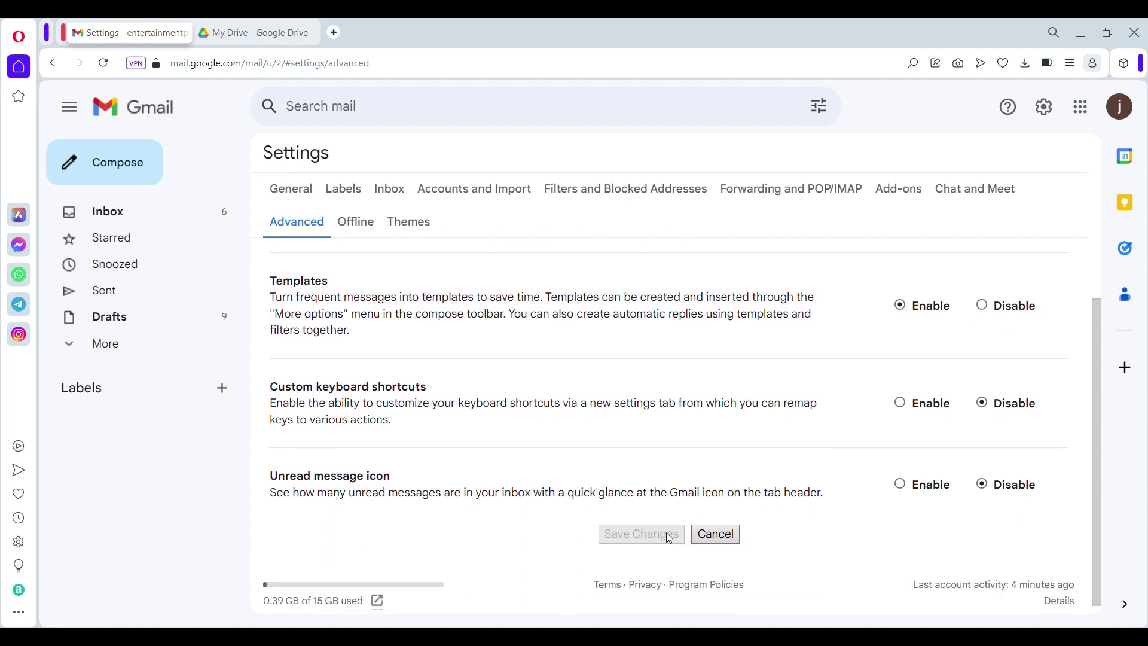
{"action": "left_click", "coordinate": [713, 536]}
Step: Start a new email with the body "Hi, please take a look at this detailed information, please do not hesitate to reach me out if you have any questions or concerns."
{"action": "left_click", "coordinate": [69, 173]}
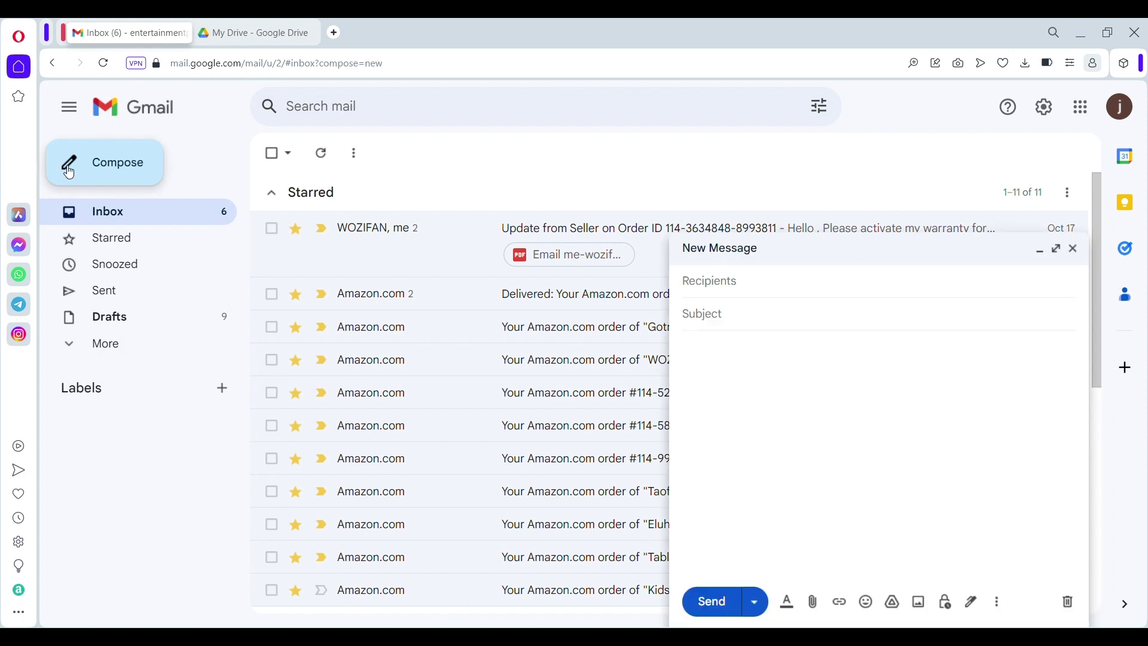
{"action": "left_click", "coordinate": [856, 420]}
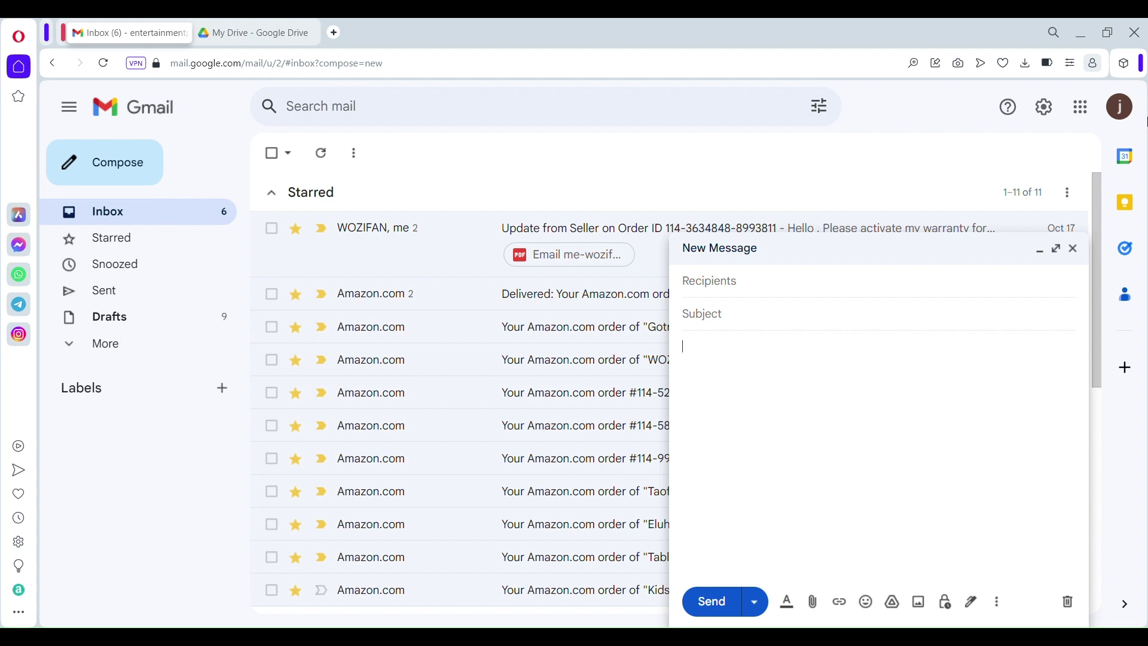
{"action": "type", "text": "Hi, please take a look at this detailed information, please do not hesitate to reach me out if you have any questions or concerns."}
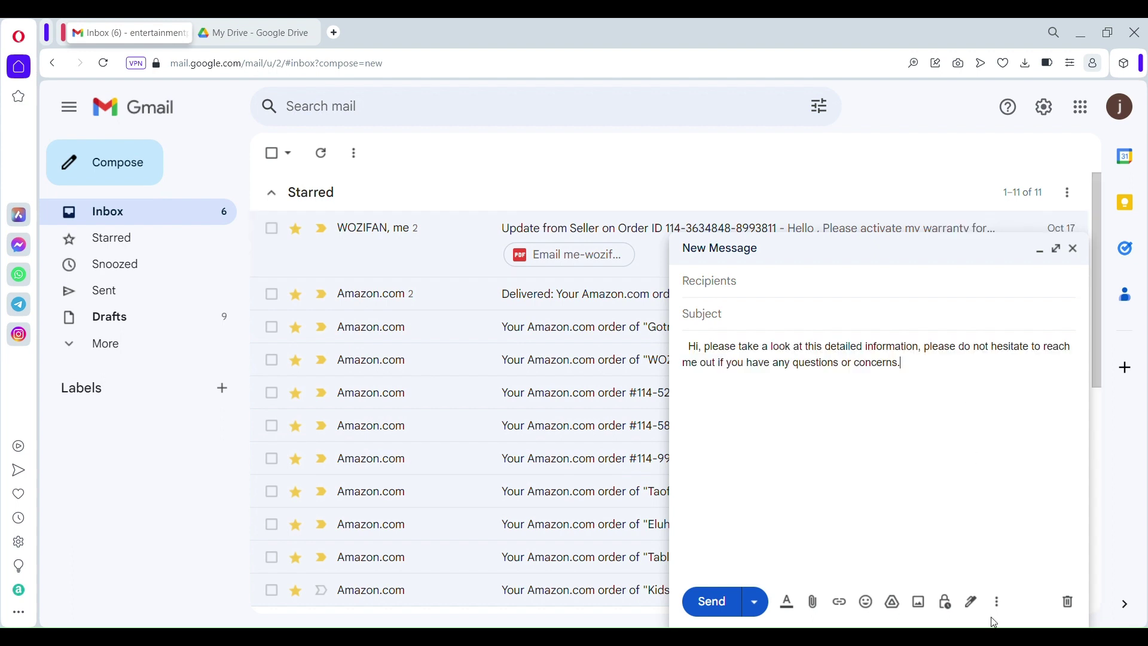
Step: Save the draft as a new template named "new" and close the message
{"action": "left_click", "coordinate": [996, 602]}
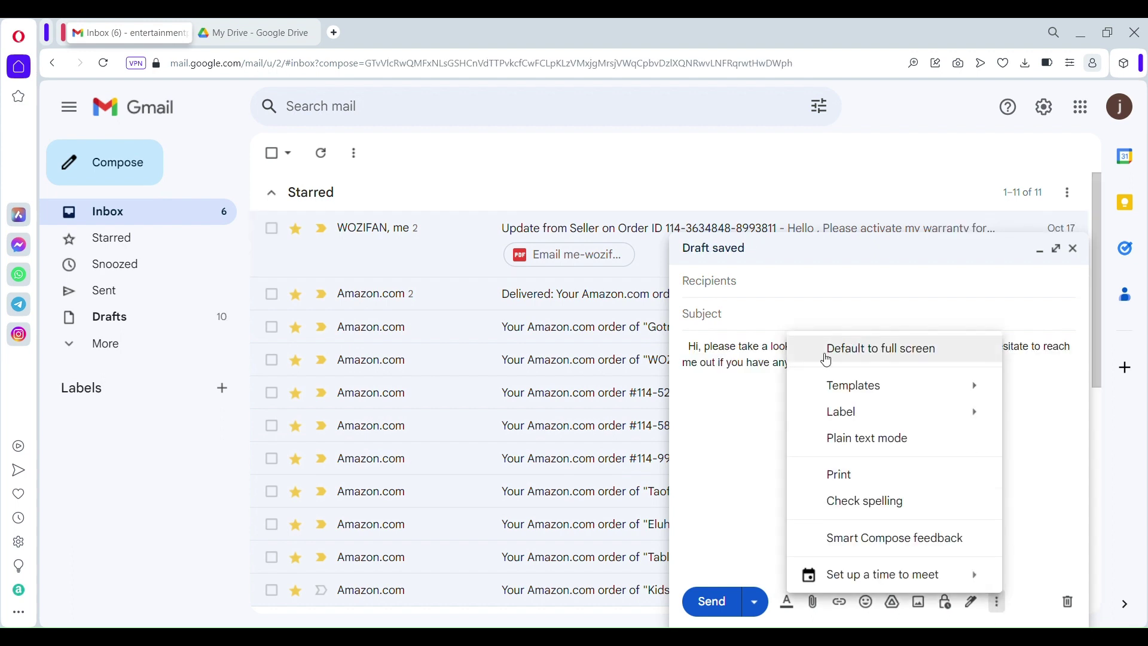
{"action": "mouse_move", "coordinate": [885, 387]}
{"action": "mouse_move", "coordinate": [686, 462]}
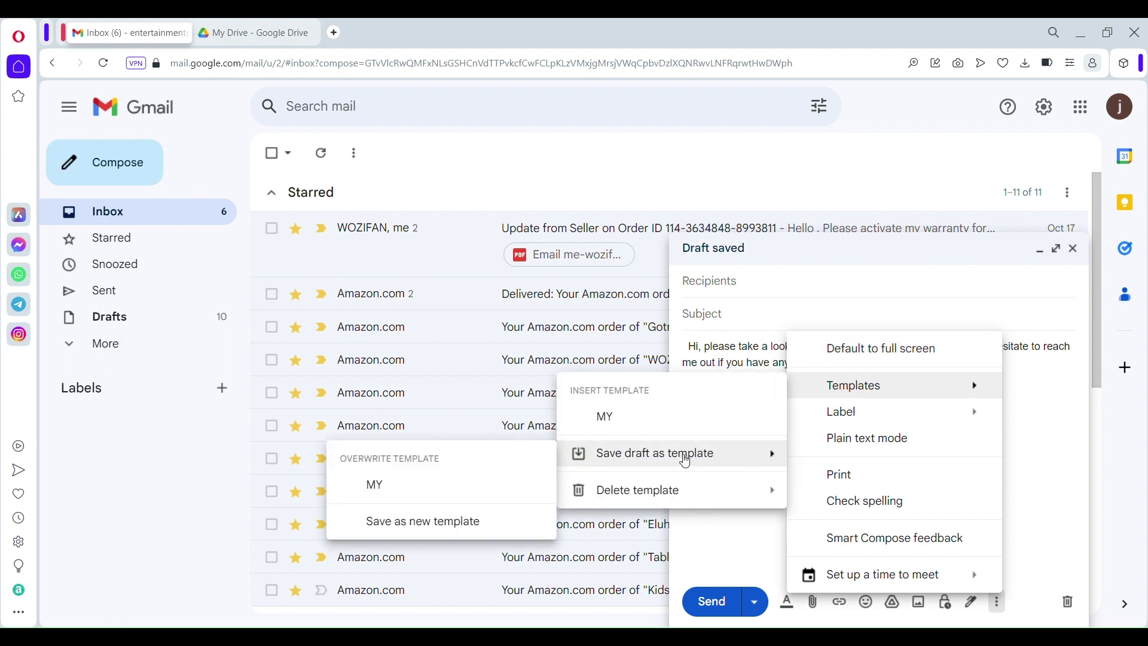
{"action": "left_click", "coordinate": [440, 525]}
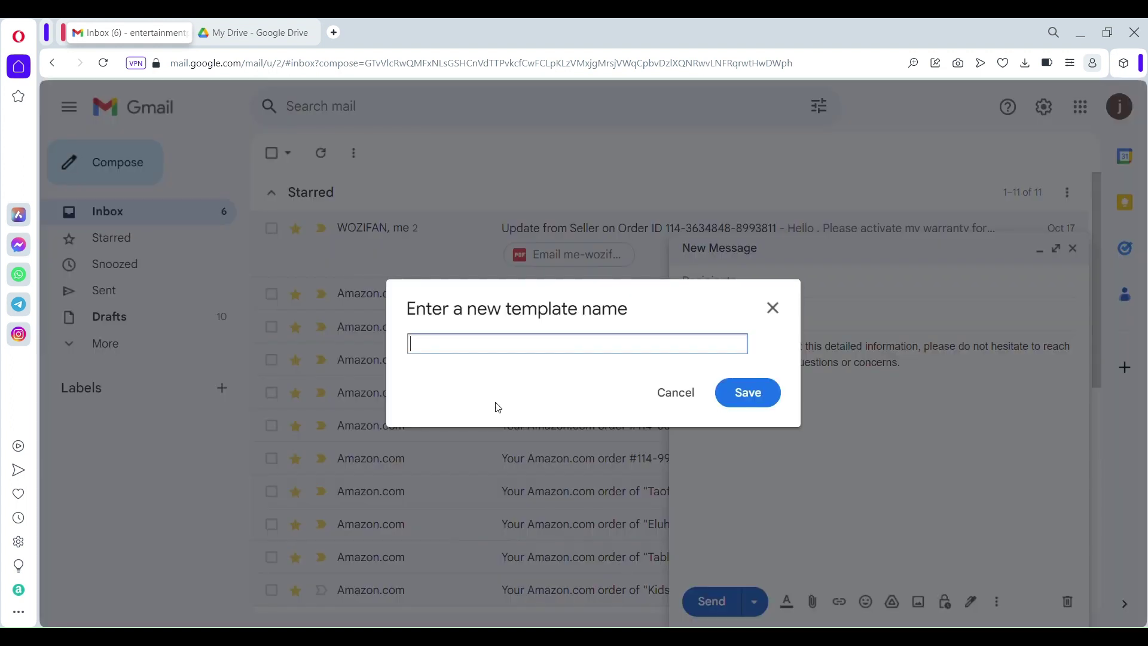
{"action": "type", "text": "new"}
{"action": "left_click", "coordinate": [744, 395]}
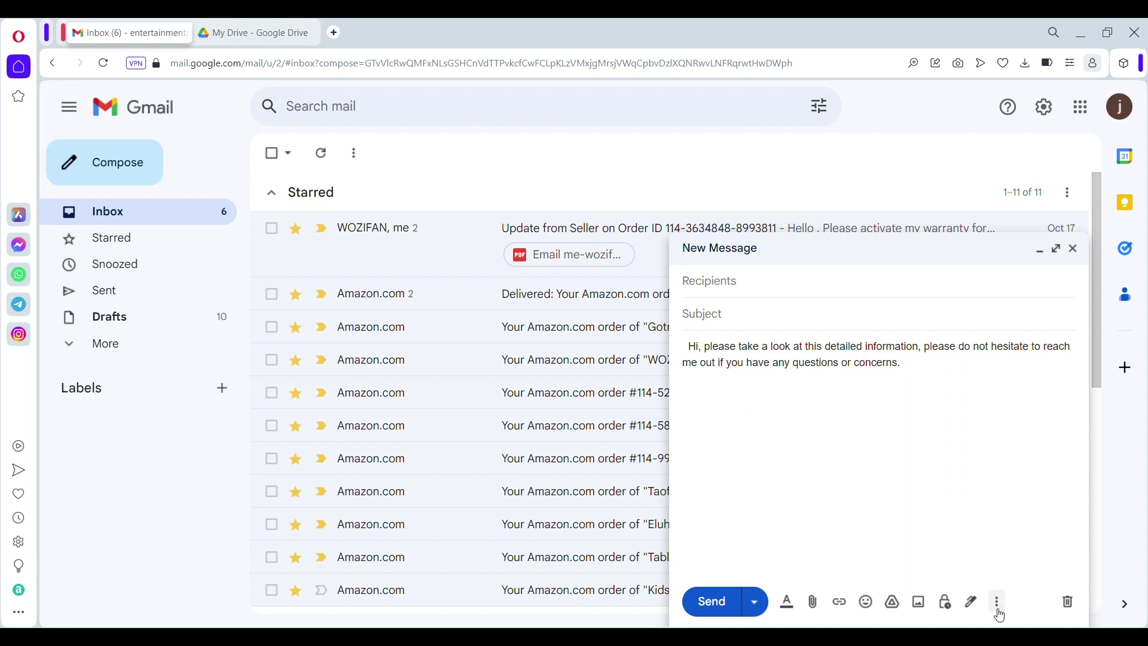
{"action": "left_click", "coordinate": [1074, 249]}
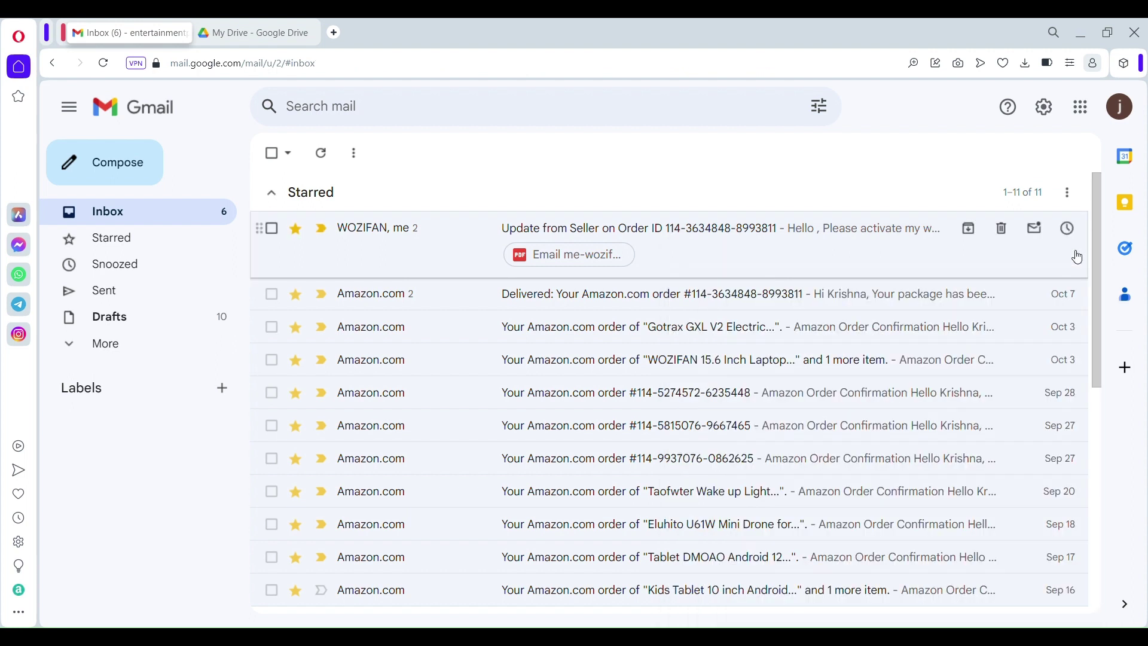
Step: Reply to the Amazon.com order email about the "Gotrax GXL V2 Electric..." and insert the "new" template into the reply
{"action": "left_click", "coordinate": [578, 331]}
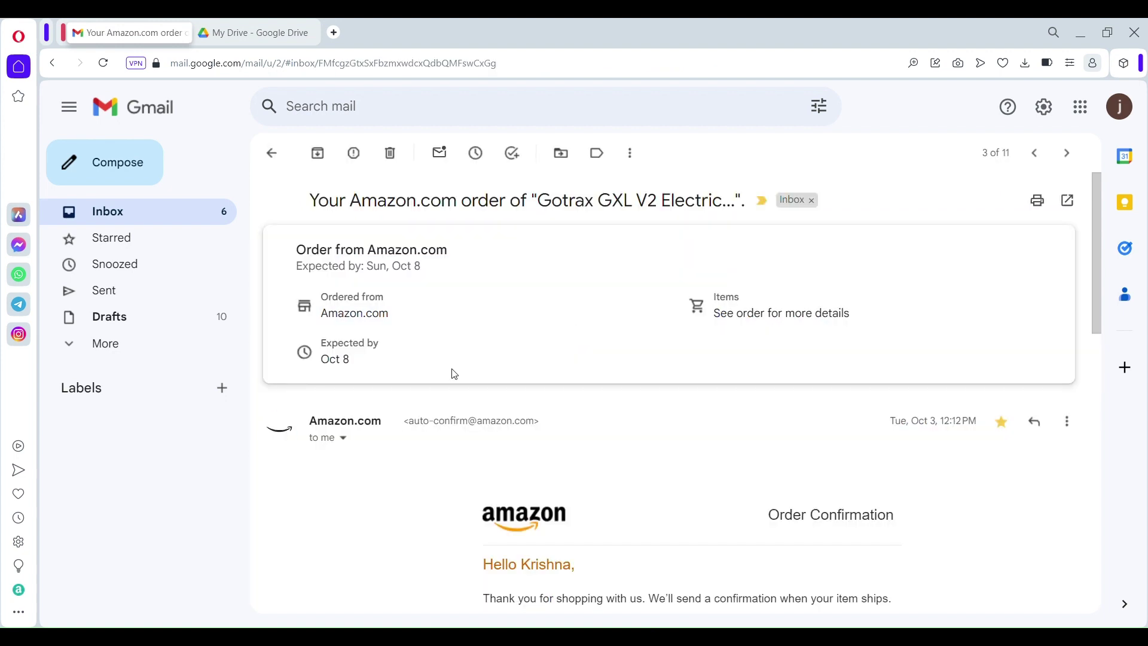
{"action": "scroll", "coordinate": [905, 400], "scroll_direction": "down", "scroll_amount": 1}
{"action": "left_click", "coordinate": [1033, 350]}
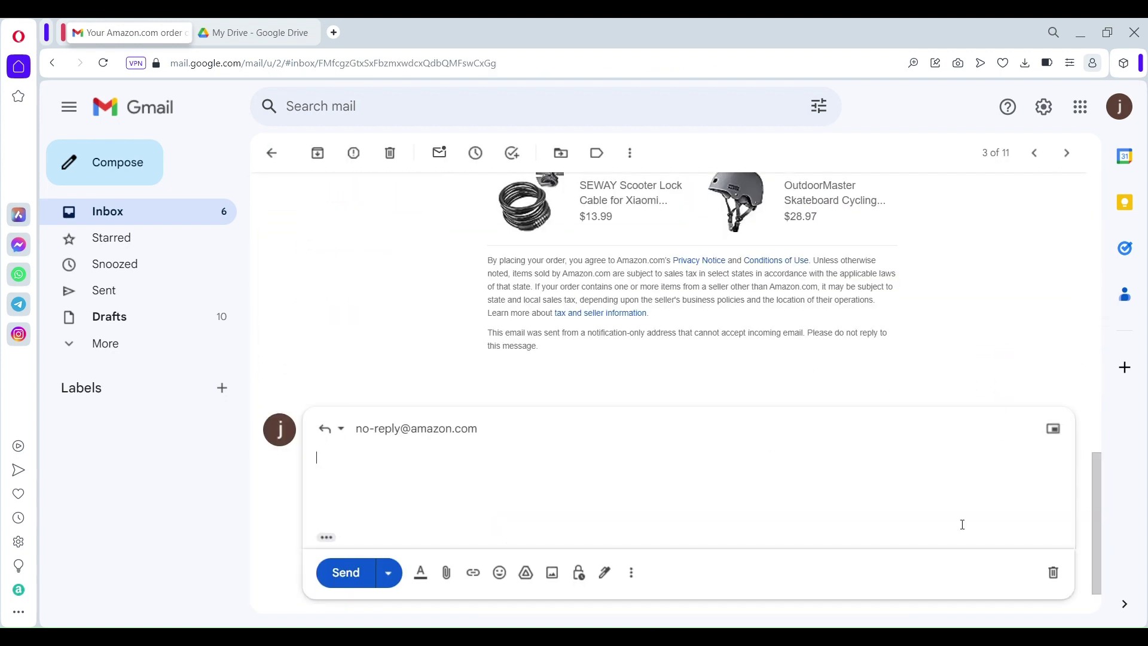
{"action": "left_click", "coordinate": [632, 573]}
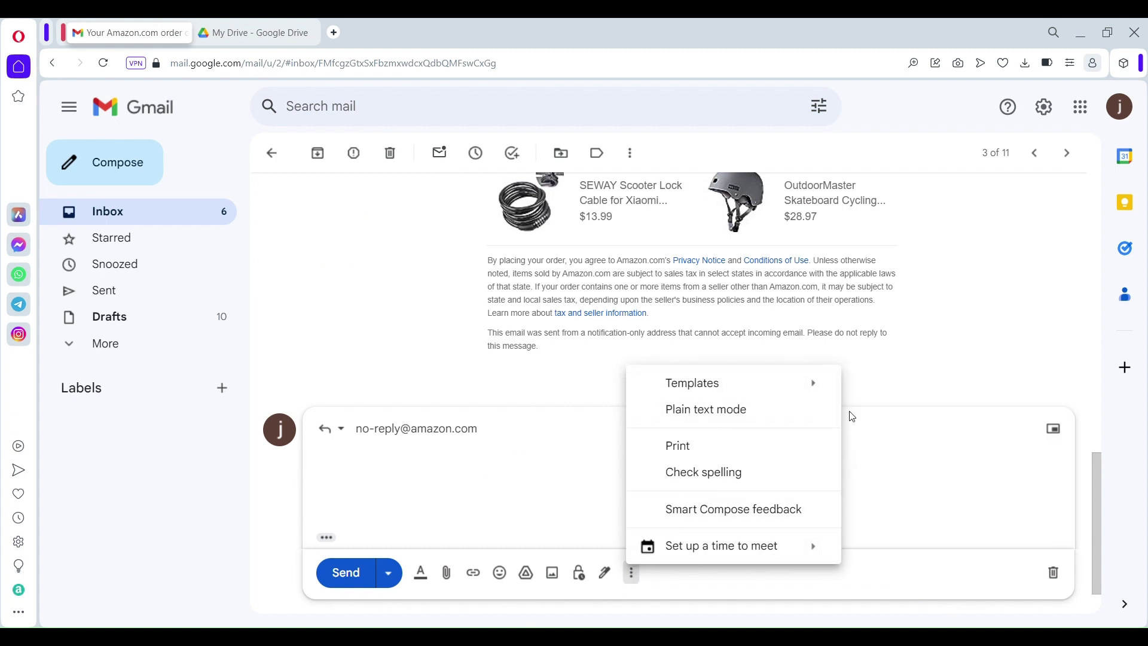
{"action": "mouse_move", "coordinate": [807, 384]}
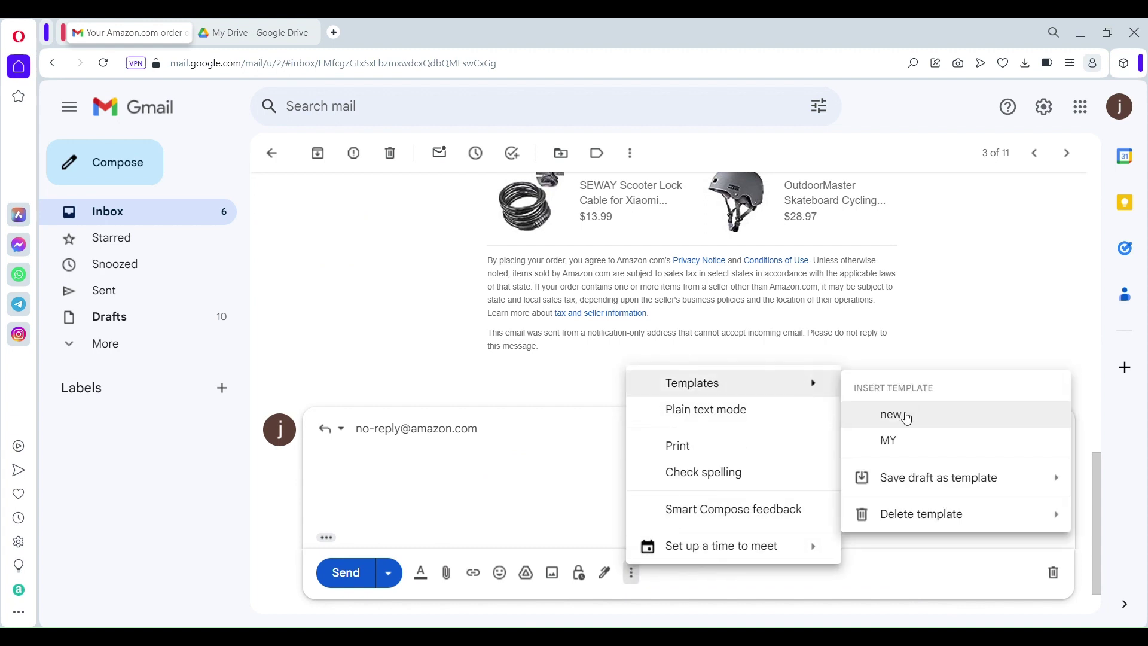
{"action": "left_click", "coordinate": [906, 412]}
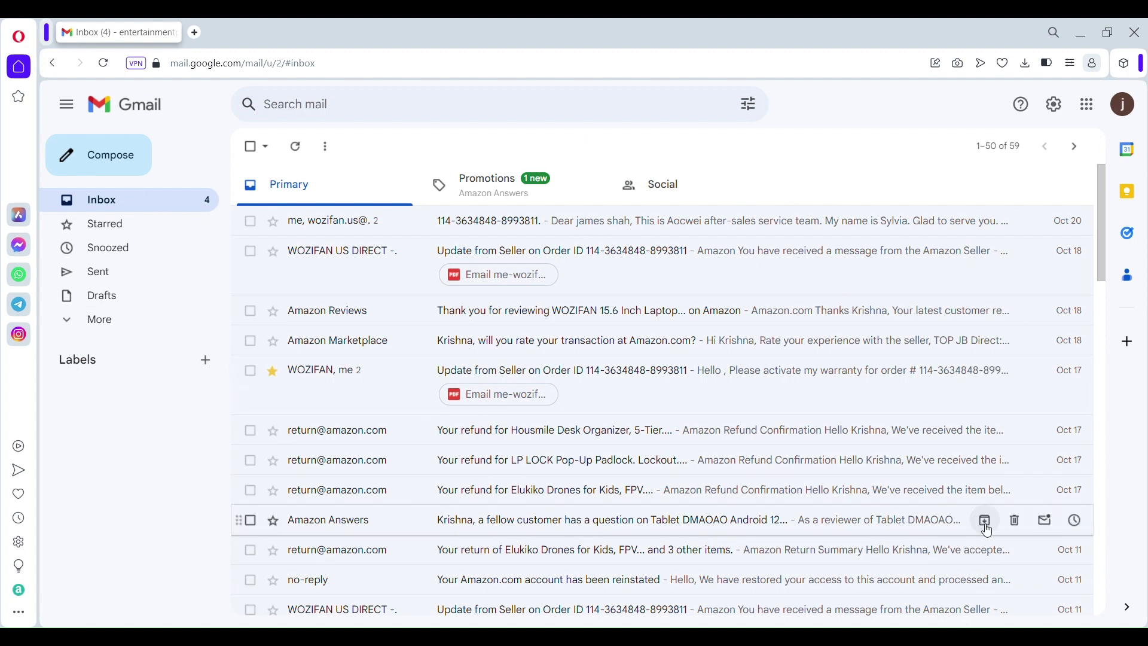
Step: Open the signature management from a new email, minimize the draft, and locate the Signature section in the General settings
{"action": "left_click", "coordinate": [106, 151]}
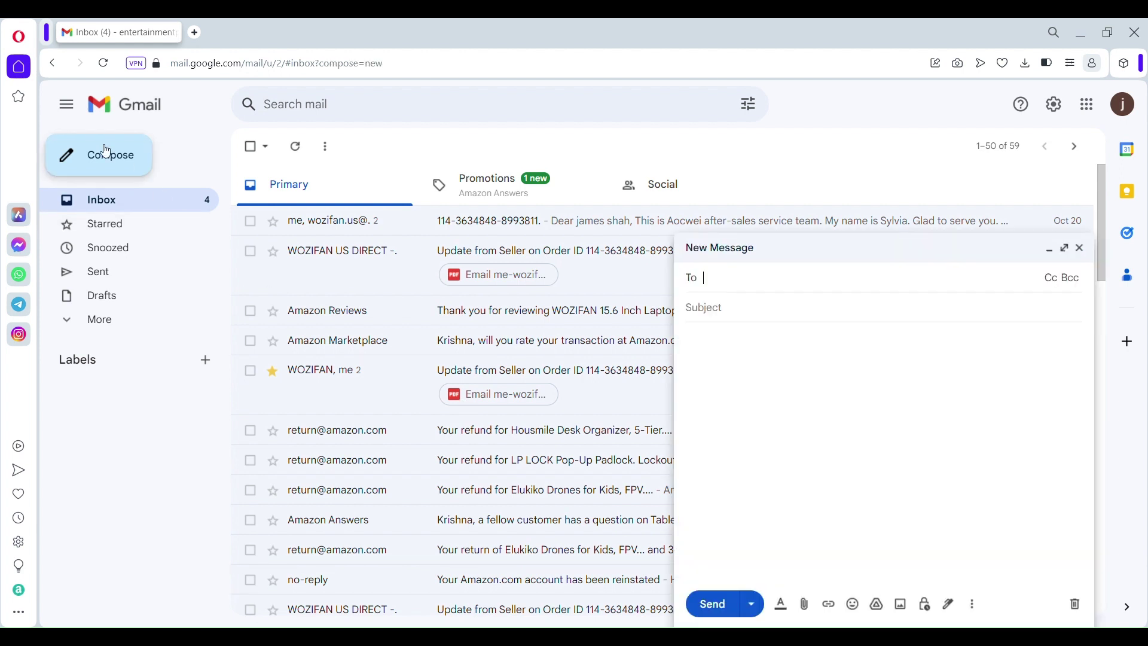
{"action": "left_click", "coordinate": [950, 609]}
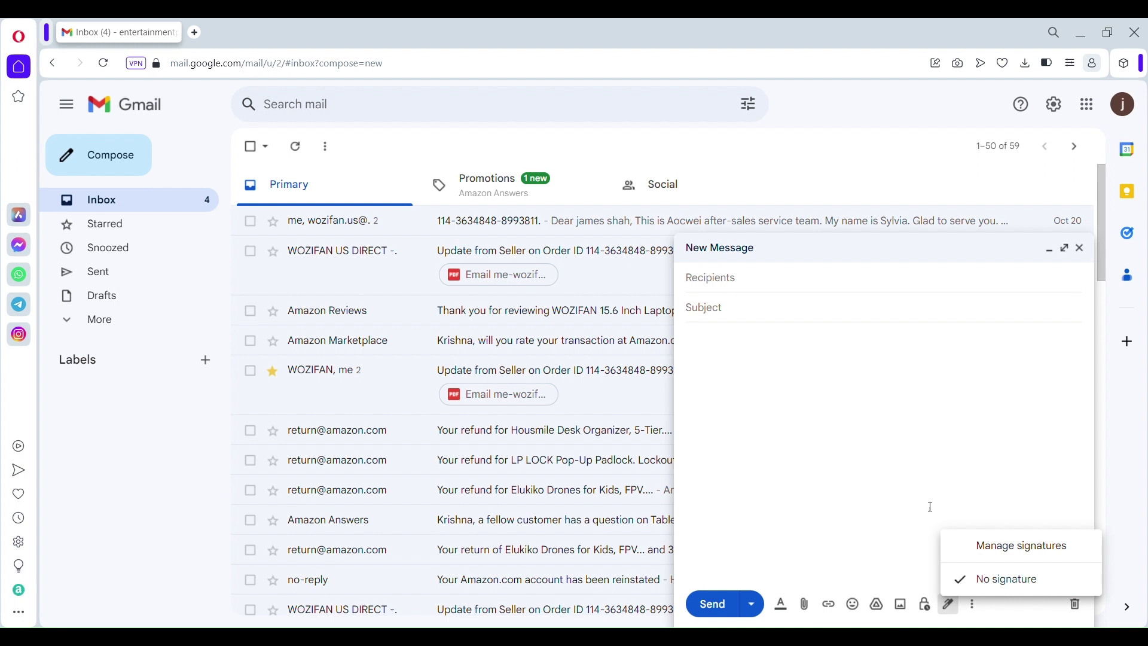
{"action": "left_click", "coordinate": [979, 551]}
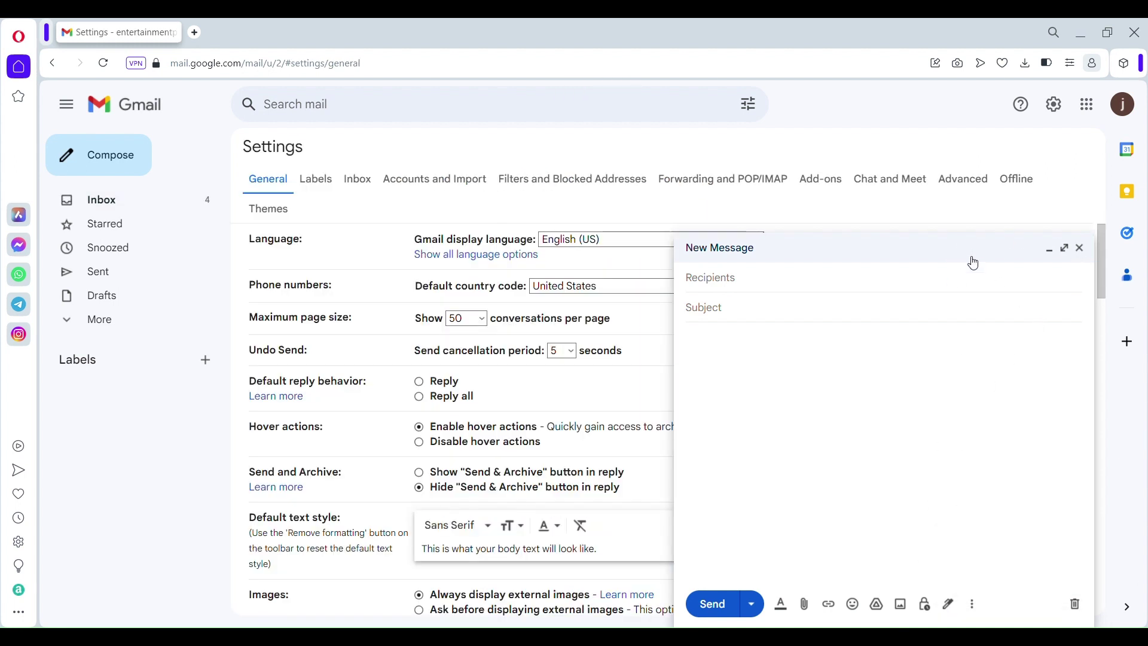
{"action": "left_click", "coordinate": [1051, 250]}
{"action": "scroll", "coordinate": [474, 389], "scroll_direction": "down", "scroll_amount": 8}
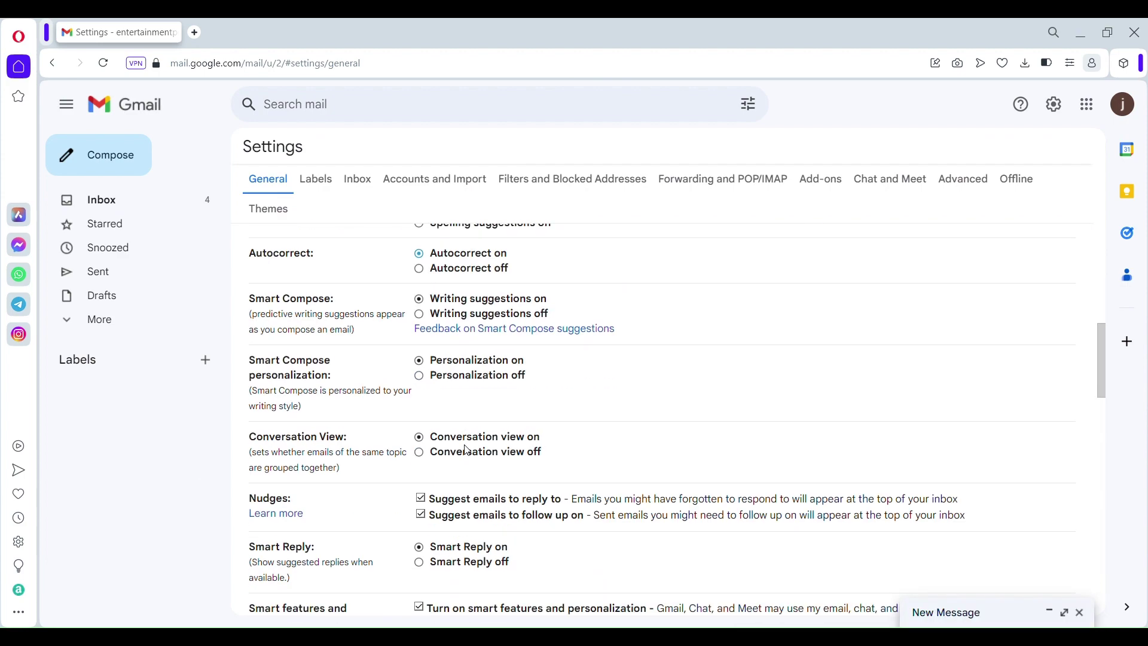
{"action": "scroll", "coordinate": [468, 449], "scroll_direction": "down", "scroll_amount": 12}
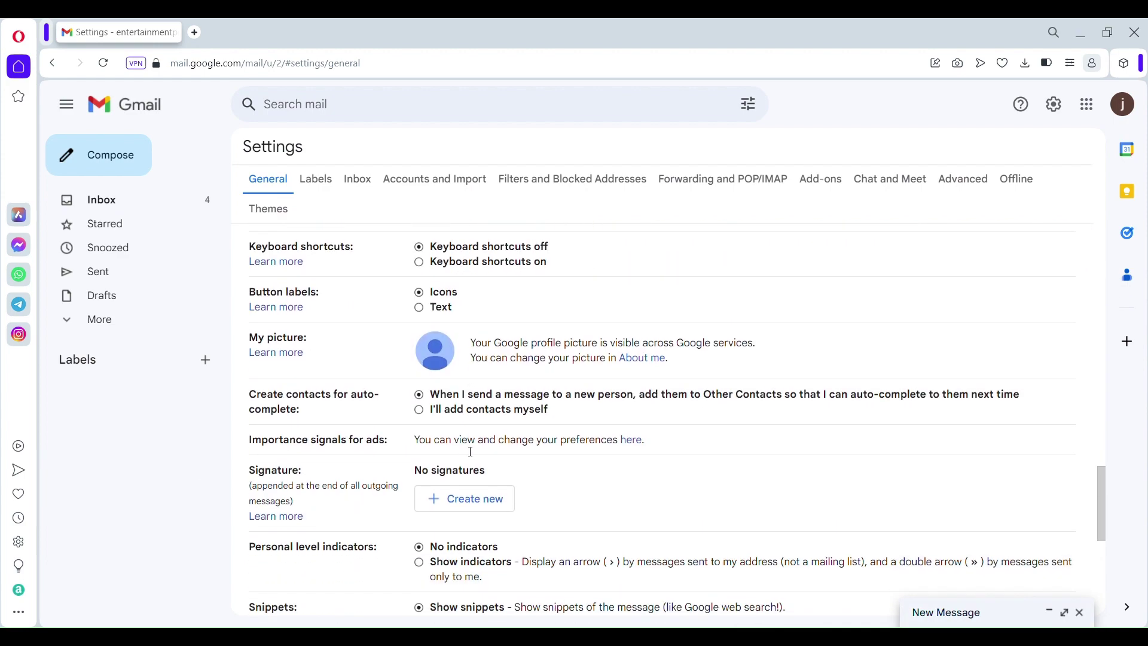
{"action": "scroll", "coordinate": [471, 451], "scroll_direction": "down", "scroll_amount": 5}
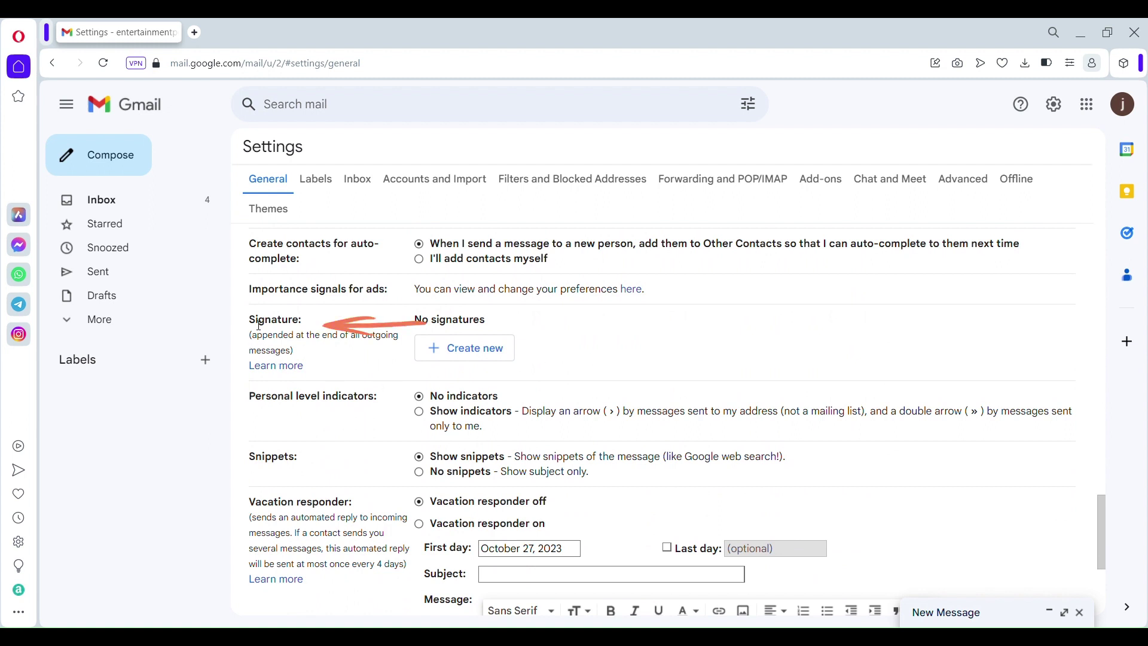
{"action": "left_click_drag", "start_coordinate": [257, 323], "coordinate": [300, 323]}
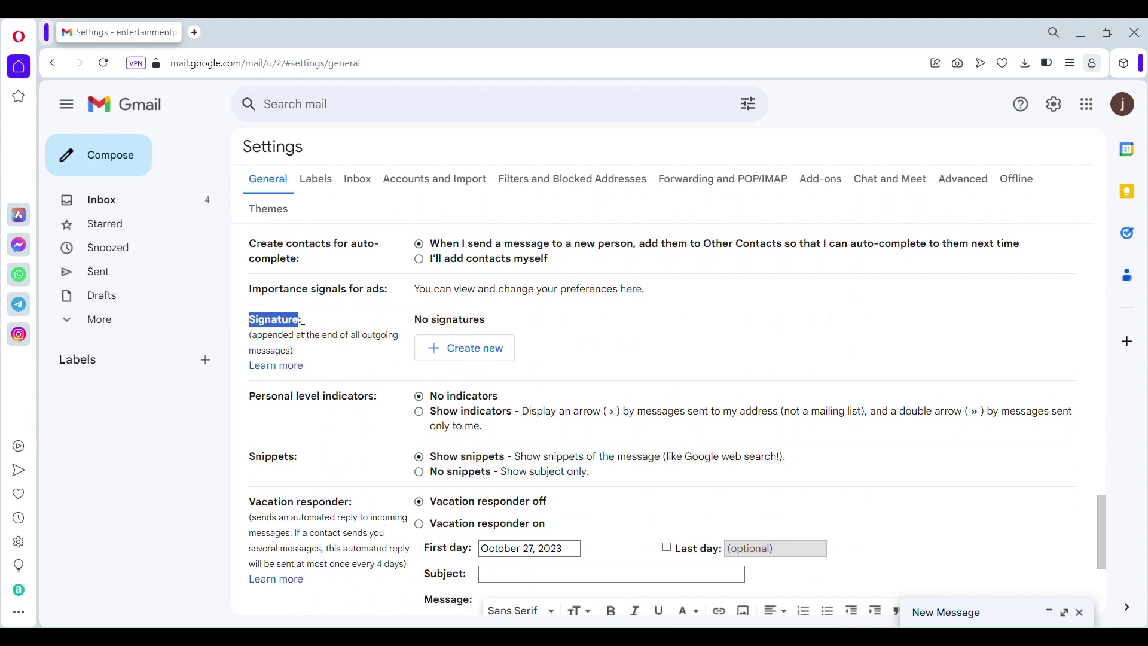
Step: Create a signature named IA with "Thanks ," and "IA" on separate lines
{"action": "left_click", "coordinate": [469, 347]}
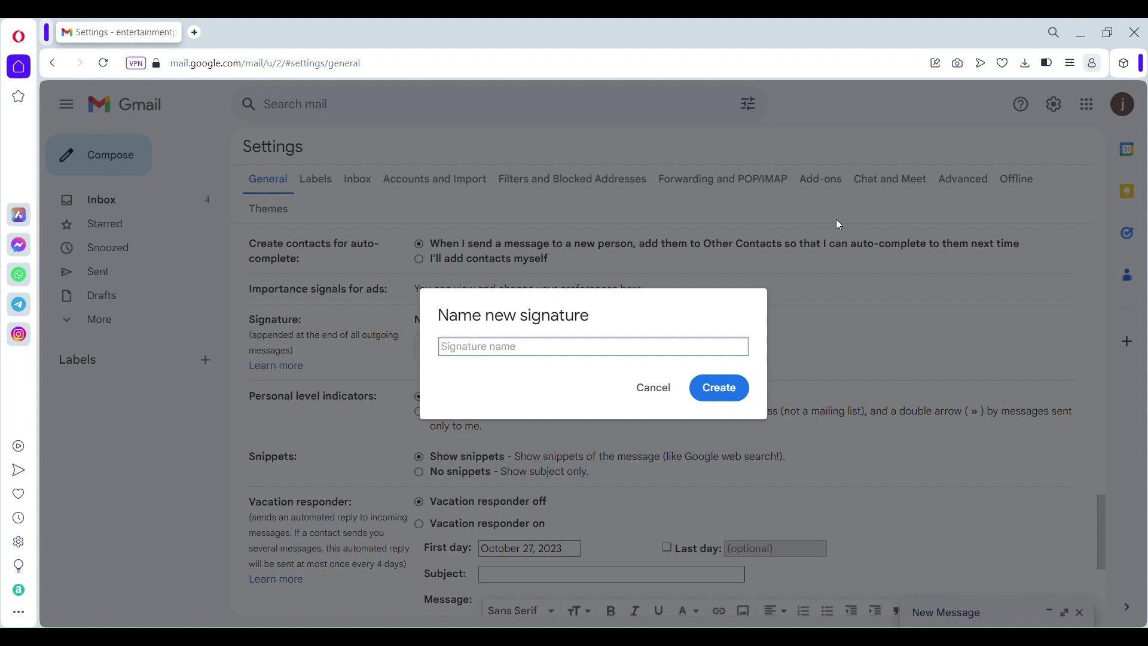
{"action": "type", "text": "IA"}
{"action": "left_click", "coordinate": [723, 389]}
{"action": "left_click", "coordinate": [727, 371]}
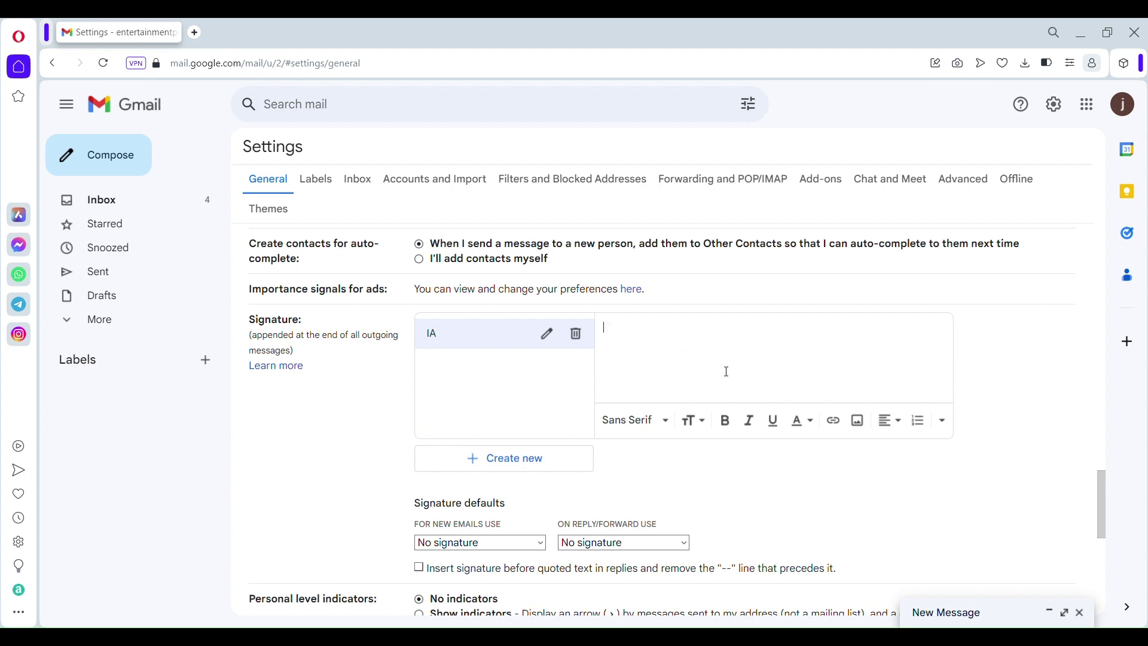
{"action": "type", "text": "Thanks , "}
{"action": "type", "text": "IA"}
Step: Create a second signature named IA1 with the text "IA Regards"
{"action": "left_click", "coordinate": [494, 464]}
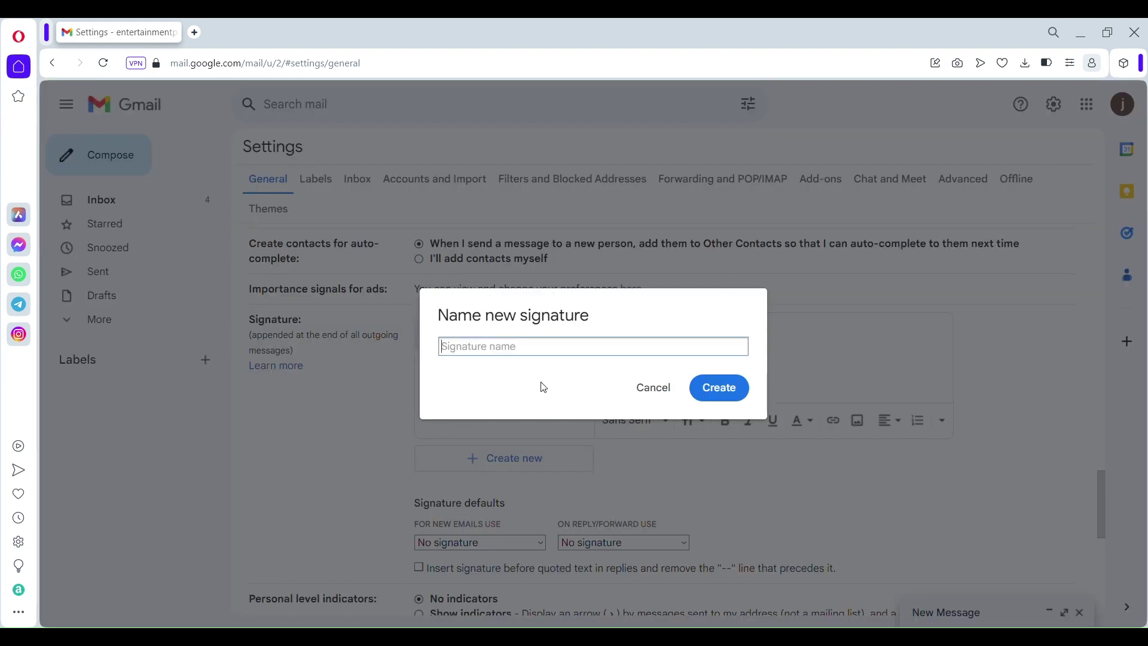
{"action": "type", "text": "IA1"}
{"action": "left_click", "coordinate": [718, 387]}
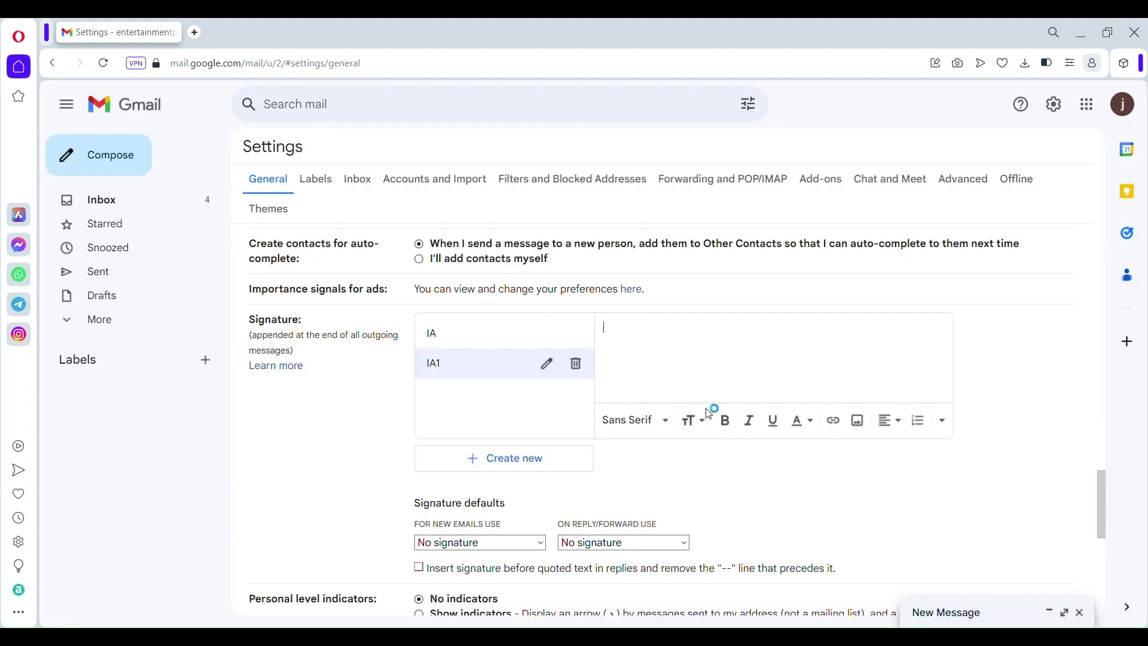
{"action": "type", "text": "IA "}
{"action": "type", "text": "R"}
{"action": "type", "text": "egards"}
Step: Dismiss the full-screen tip on the open draft and save the signature changes in the settings
{"action": "left_click", "coordinate": [1064, 613]}
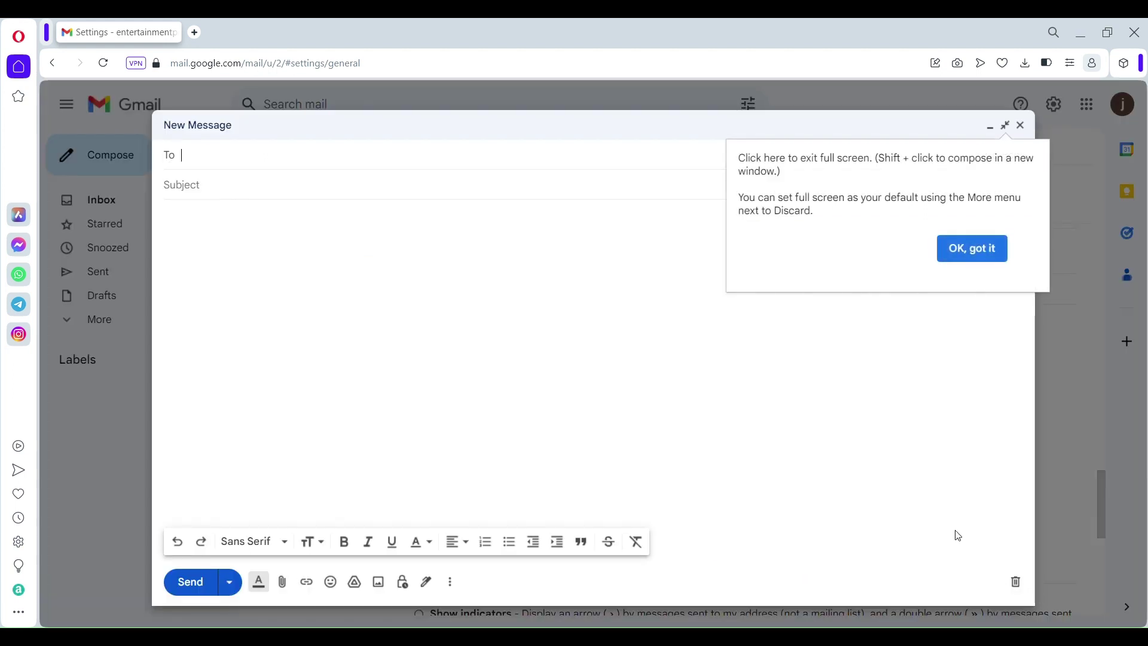
{"action": "left_click", "coordinate": [983, 250]}
{"action": "scroll", "coordinate": [526, 486], "scroll_direction": "down", "scroll_amount": 8}
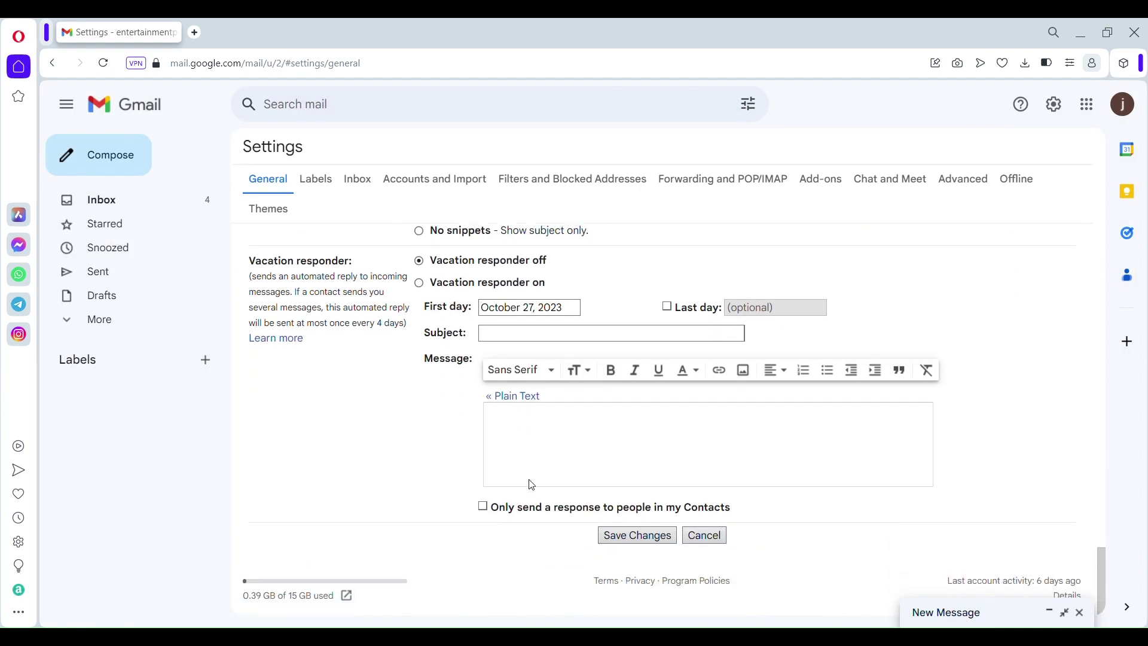
{"action": "left_click", "coordinate": [619, 535]}
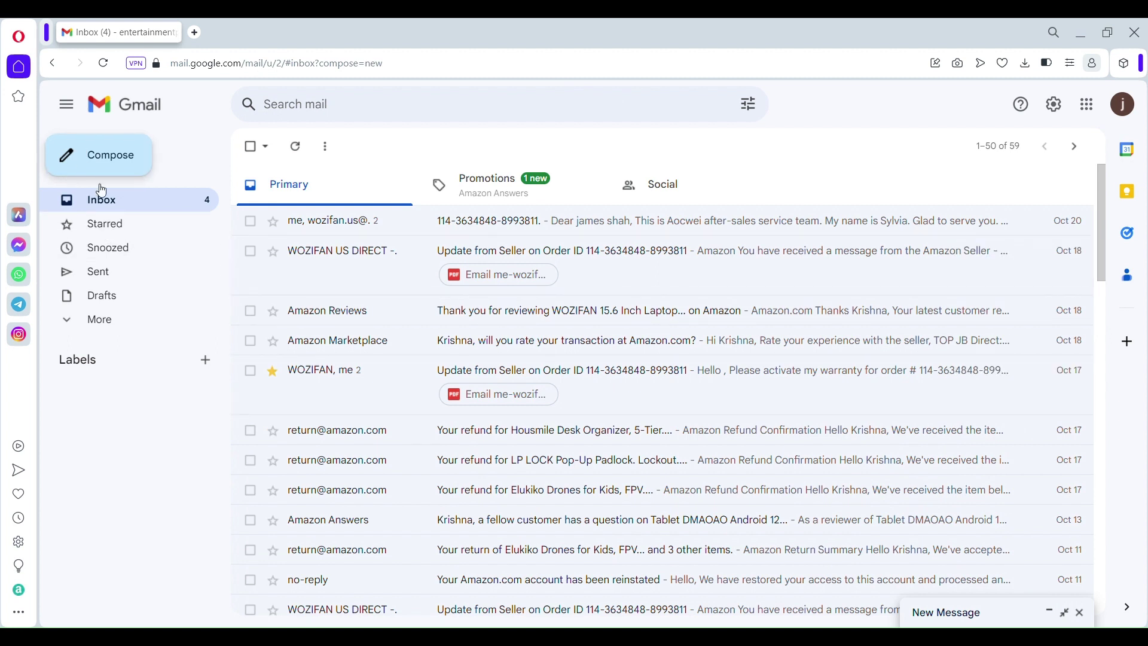
Step: Start a new email, insert the IA signature, and reopen the signature choices
{"action": "left_click", "coordinate": [96, 155]}
{"action": "left_click", "coordinate": [948, 605]}
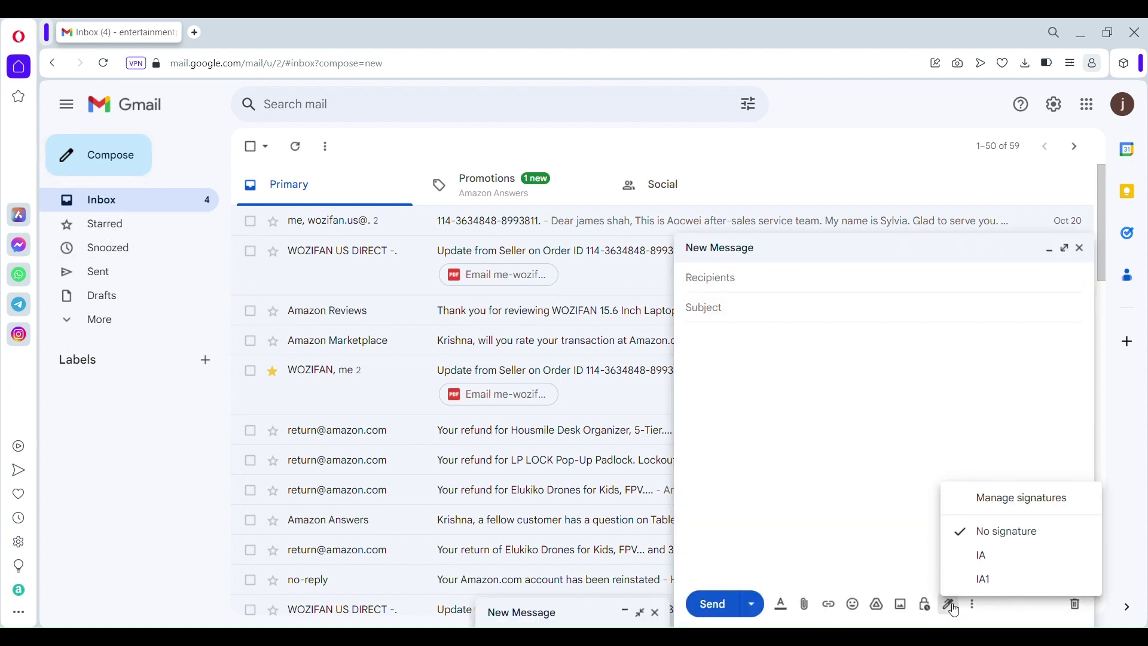
{"action": "left_click", "coordinate": [986, 554]}
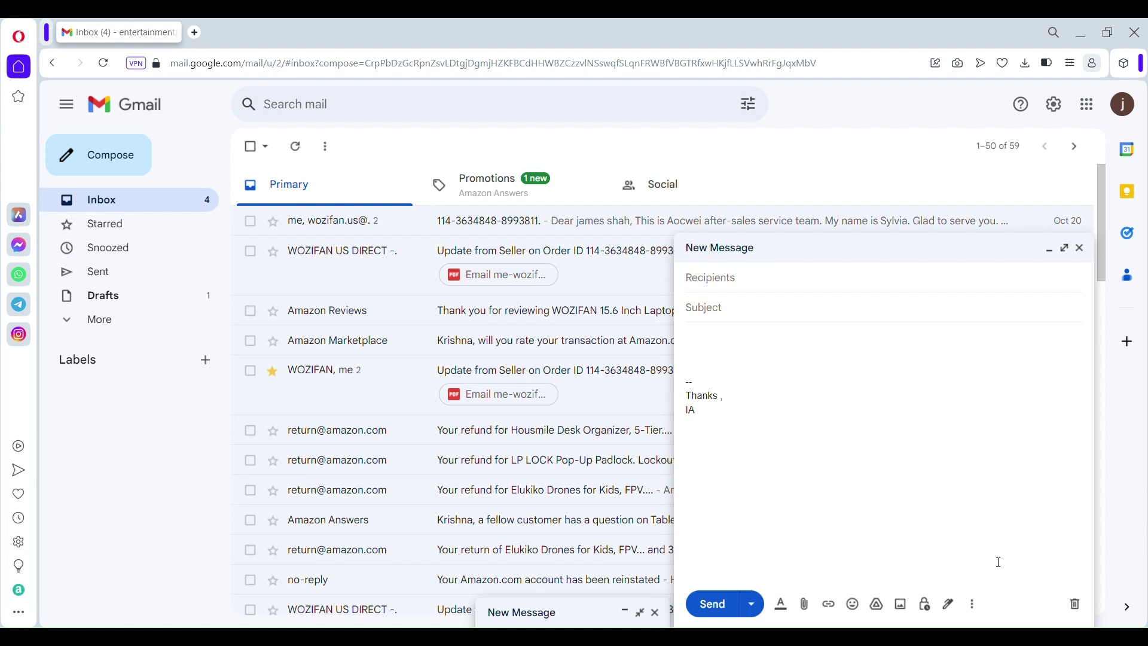
{"action": "left_click", "coordinate": [947, 604]}
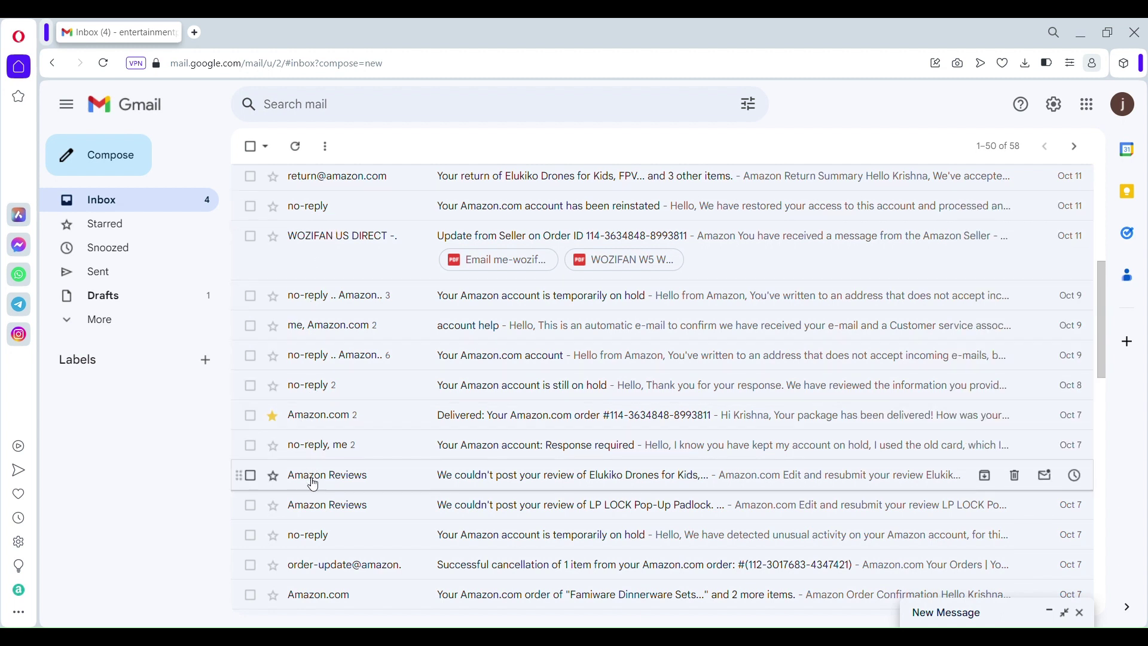
Step: Mute the Amazon Reviews conversation about the Elukiko Drones for Kids review in the inbox
{"action": "mouse_move", "coordinate": [317, 516]}
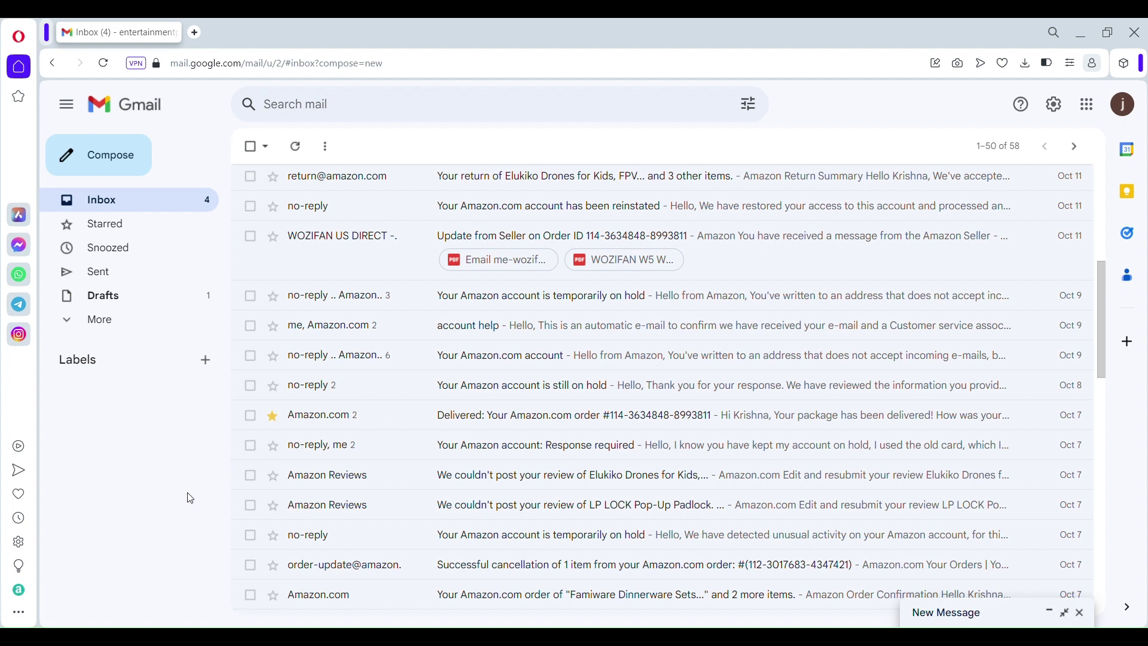
{"action": "right_click", "coordinate": [516, 492]}
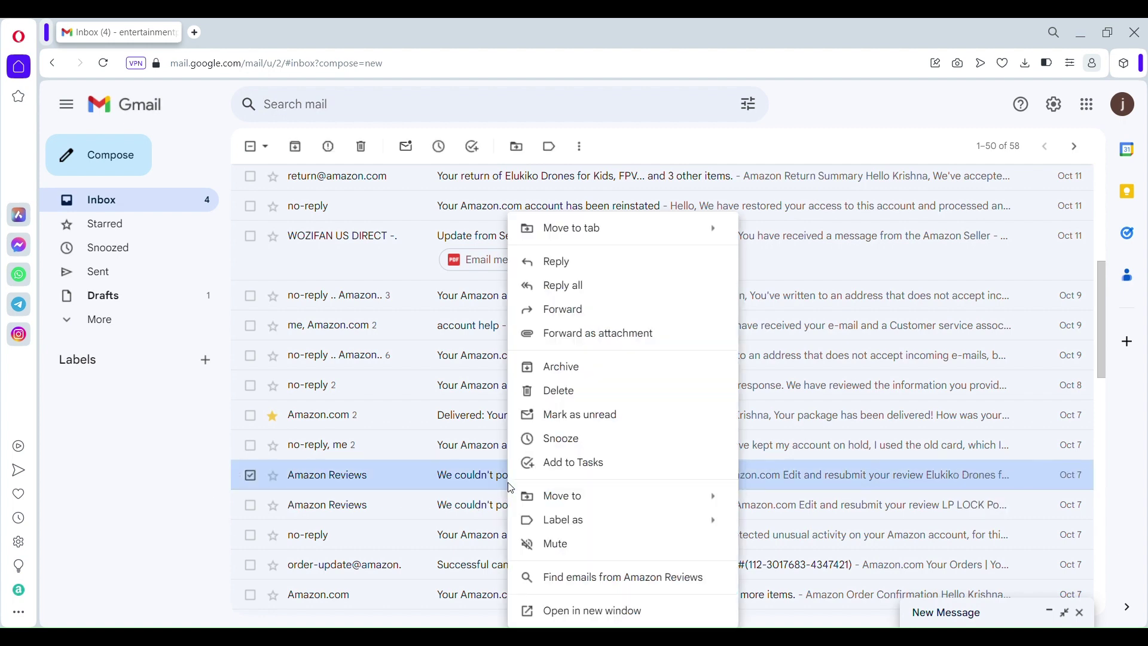
{"action": "left_click", "coordinate": [549, 545]}
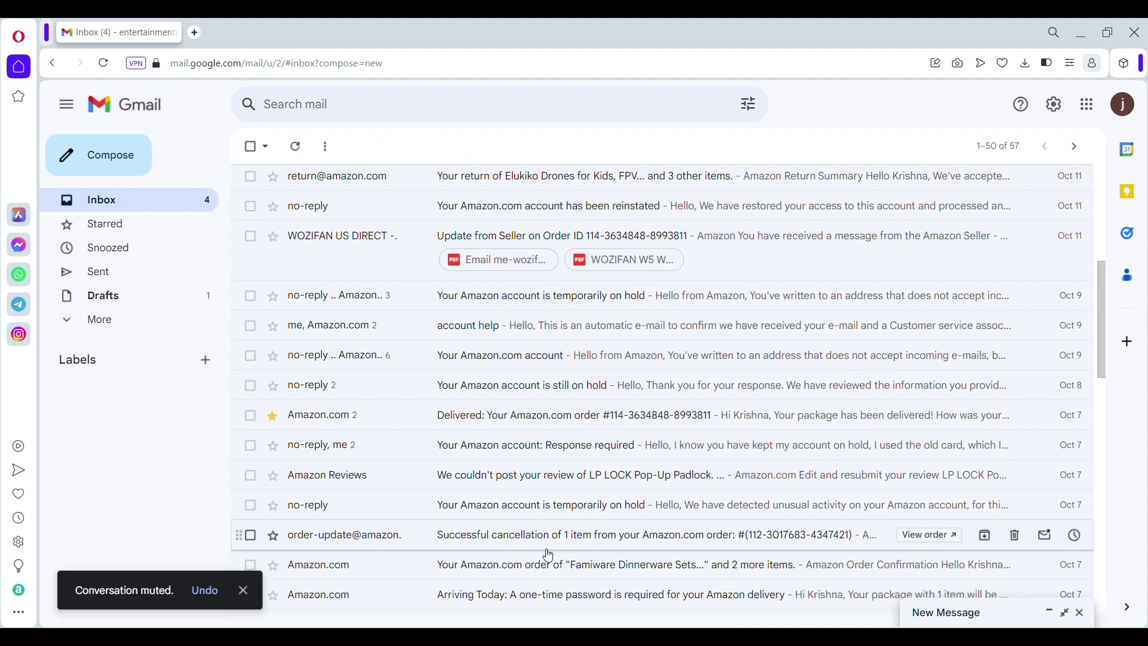
Step: Search for muted mail with label:mute and unmute the Amazon Reviews conversation about the Housmile Desk Organizer
{"action": "left_click", "coordinate": [550, 112]}
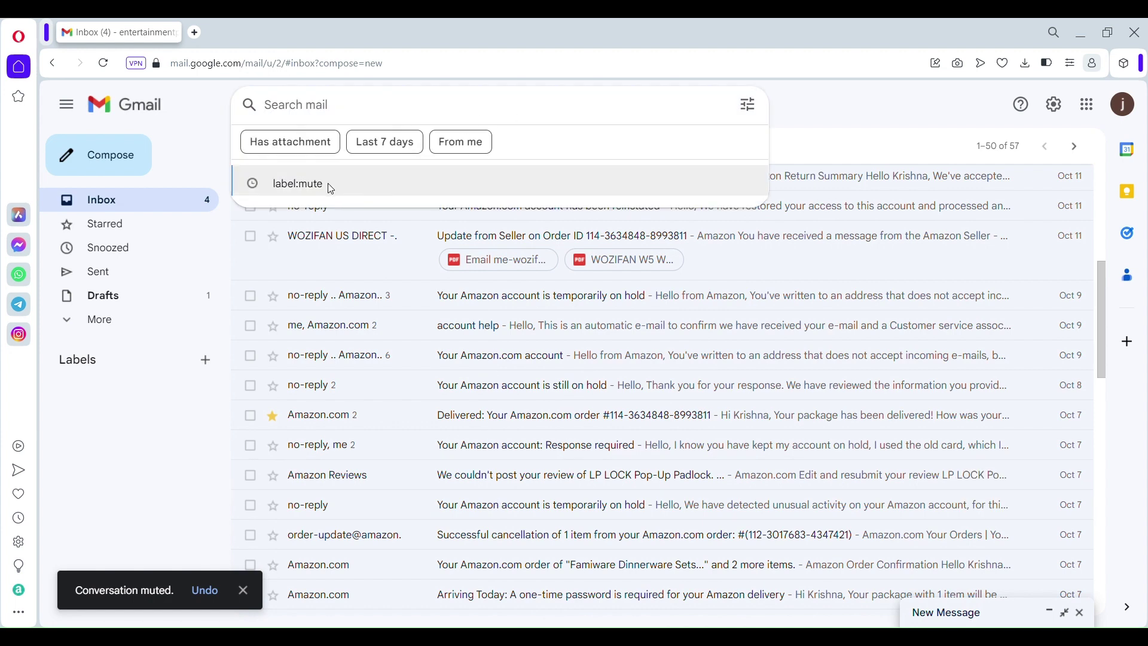
{"action": "left_click", "coordinate": [277, 183]}
{"action": "right_click", "coordinate": [631, 179]}
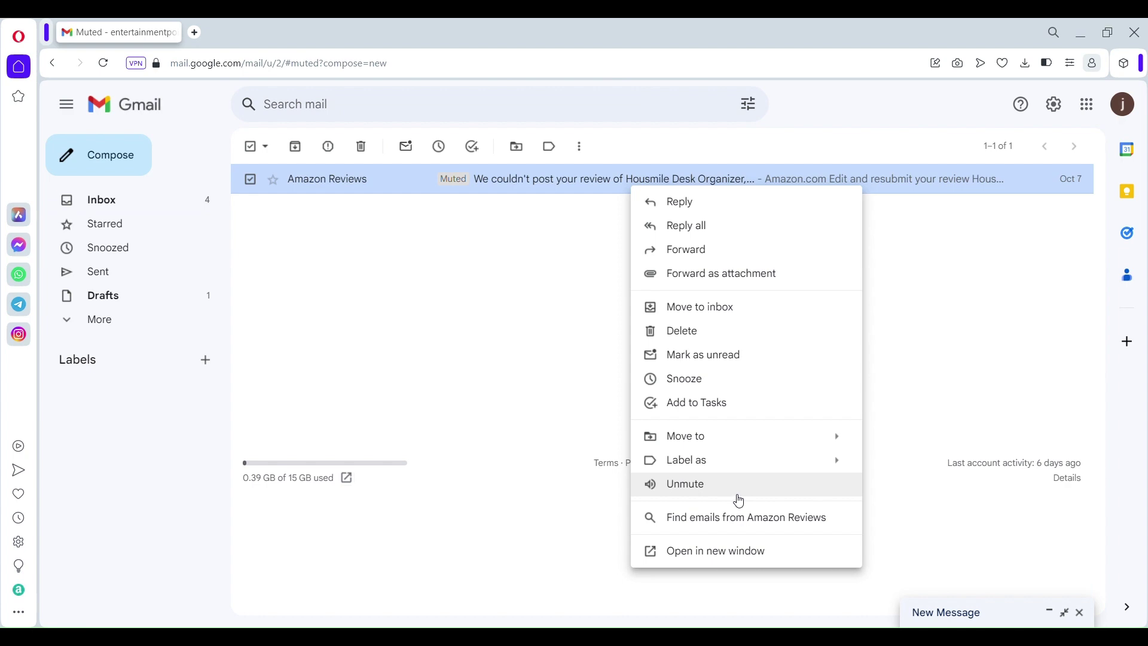
{"action": "left_click", "coordinate": [737, 498]}
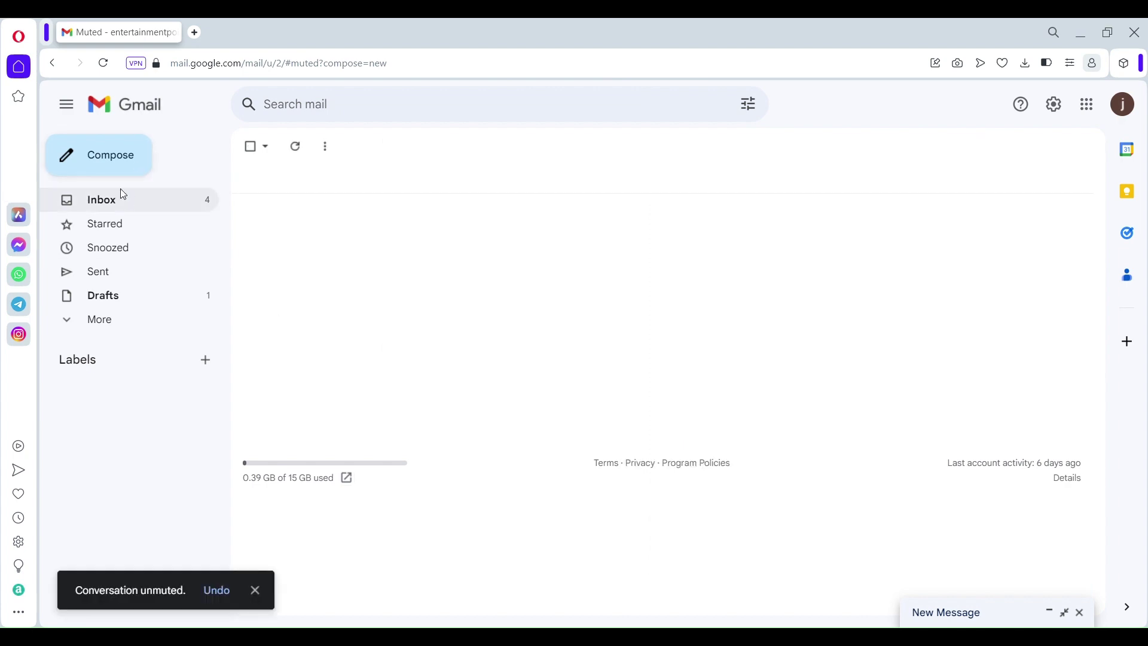